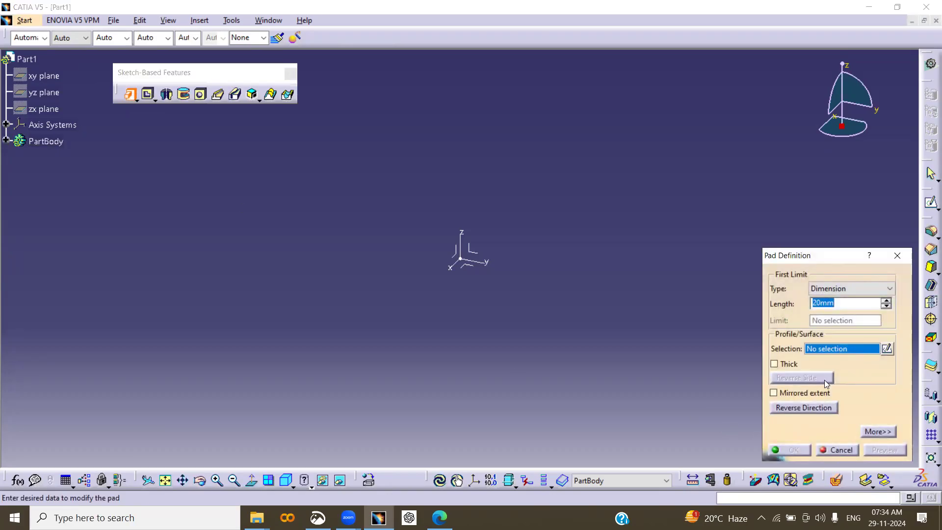
- Cancel the open pad definition without creating a pad
{"action": "left_click", "coordinate": [814, 449]}
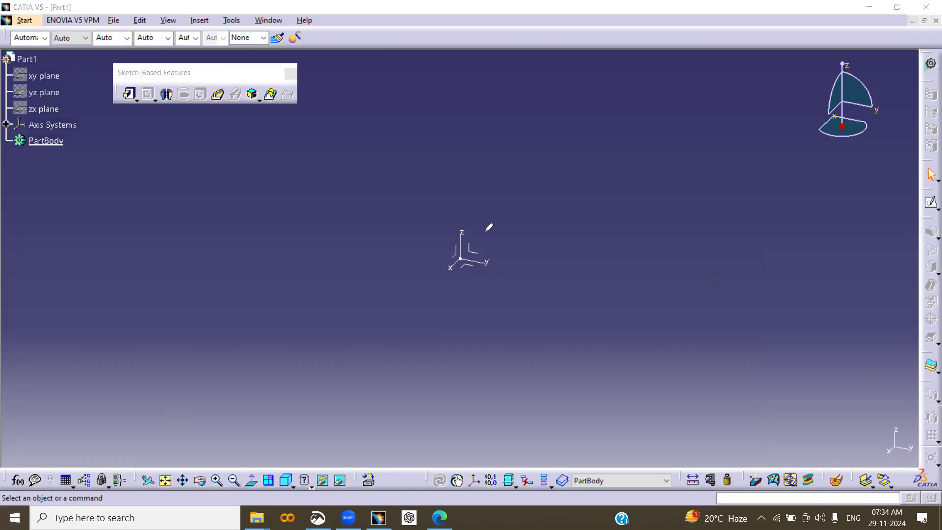
{"action": "mouse_move", "coordinate": [476, 234]}
{"action": "left_mouse_down"}
{"action": "mouse_move", "coordinate": [477, 243]}
{"action": "mouse_move", "coordinate": [514, 226]}
{"action": "mouse_move", "coordinate": [488, 257]}
{"action": "left_mouse_up"}
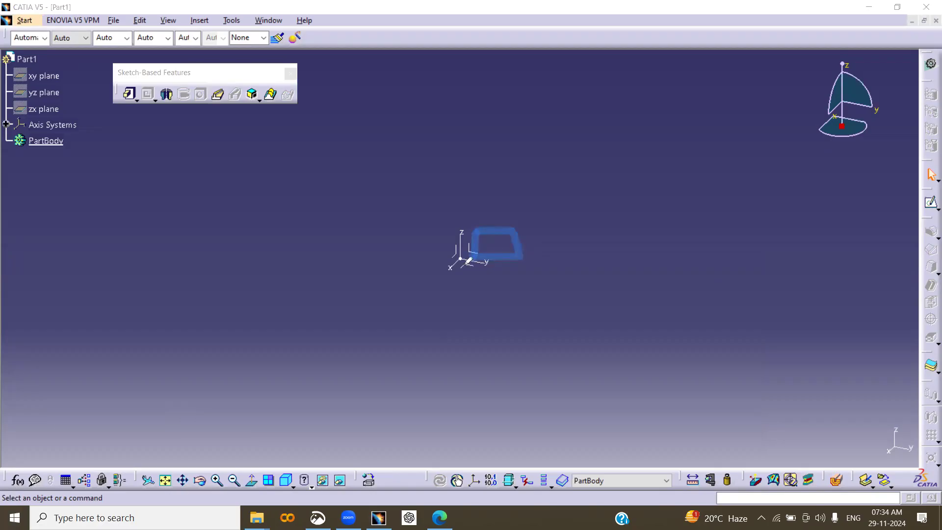
{"action": "mouse_move", "coordinate": [425, 293]}
{"action": "left_mouse_down"}
{"action": "mouse_move", "coordinate": [502, 186]}
{"action": "mouse_move", "coordinate": [501, 210]}
{"action": "left_mouse_up"}
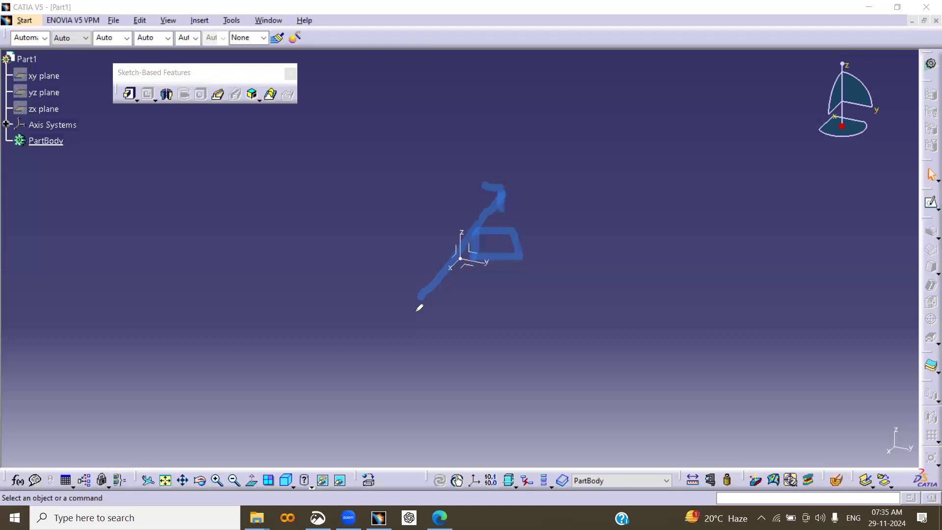
{"action": "left_click_drag", "start_coordinate": [416, 275], "coordinate": [444, 303]}
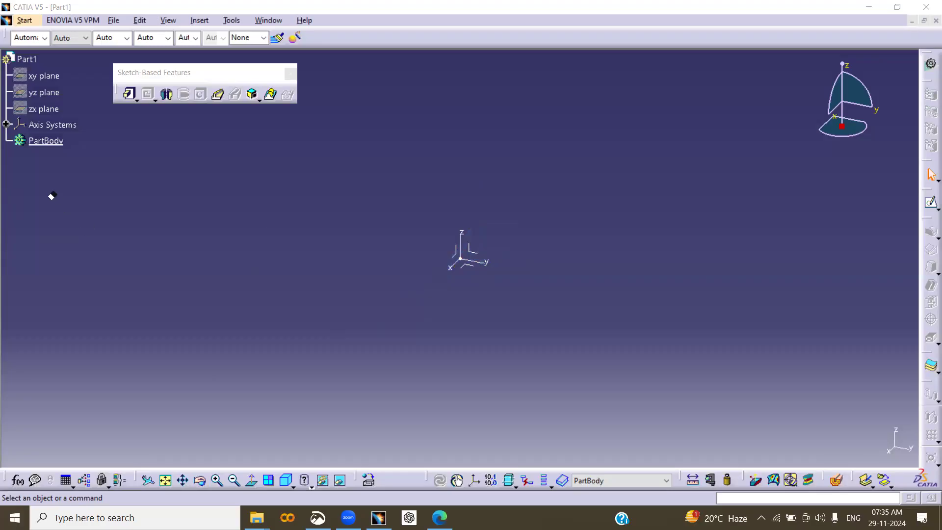
{"action": "mouse_move", "coordinate": [434, 265]}
{"action": "left_mouse_down"}
{"action": "mouse_move", "coordinate": [436, 213]}
{"action": "mouse_move", "coordinate": [425, 268]}
{"action": "mouse_move", "coordinate": [628, 268]}
{"action": "left_mouse_up"}
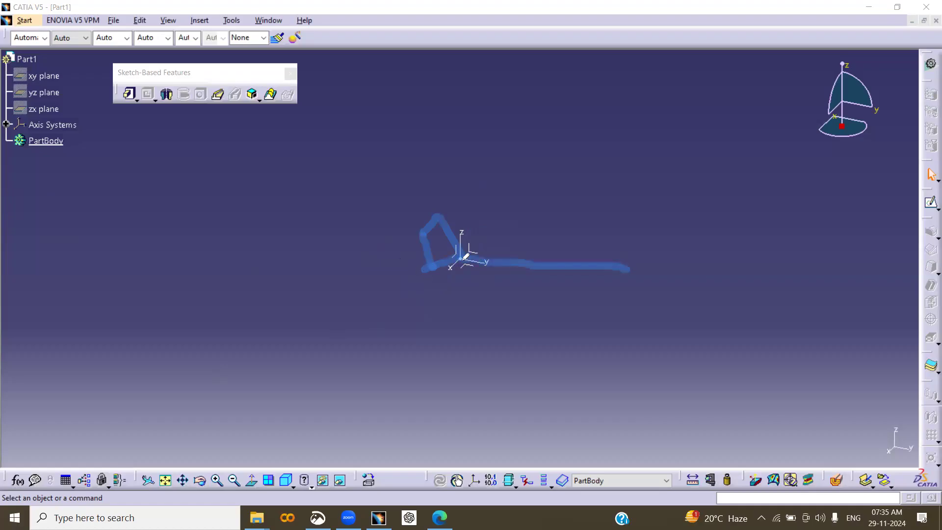
{"action": "left_click_drag", "start_coordinate": [451, 258], "coordinate": [352, 234]}
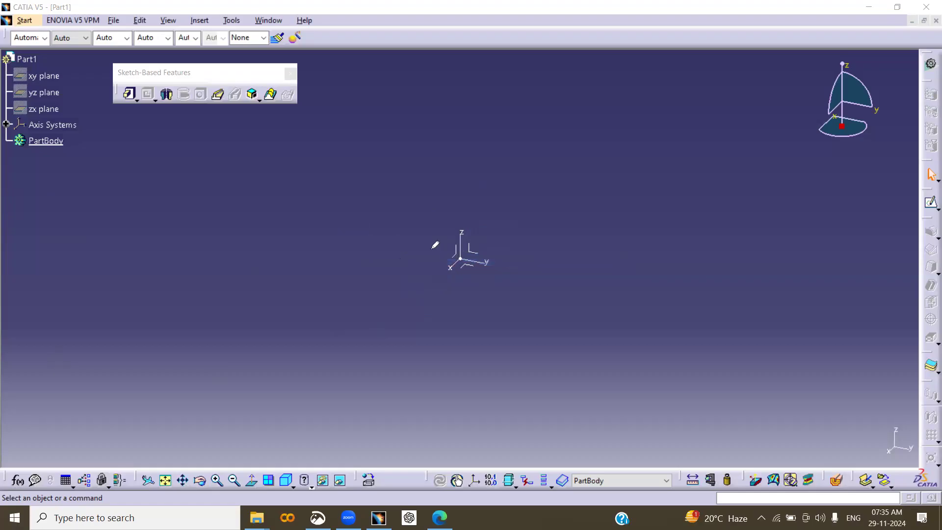
{"action": "left_click_drag", "start_coordinate": [466, 269], "coordinate": [467, 303]}
{"action": "mouse_move", "coordinate": [472, 264]}
{"action": "left_mouse_down"}
{"action": "mouse_move", "coordinate": [526, 265]}
{"action": "mouse_move", "coordinate": [535, 295]}
{"action": "mouse_move", "coordinate": [468, 303]}
{"action": "left_mouse_up"}
{"action": "left_click_drag", "start_coordinate": [601, 161], "coordinate": [611, 368]}
{"action": "left_click_drag", "start_coordinate": [586, 342], "coordinate": [623, 397]}
{"action": "mouse_move", "coordinate": [589, 190]}
{"action": "left_mouse_down"}
{"action": "mouse_move", "coordinate": [595, 154]}
{"action": "mouse_move", "coordinate": [638, 199]}
{"action": "left_mouse_up"}
{"action": "mouse_move", "coordinate": [630, 153]}
{"action": "left_mouse_down"}
{"action": "mouse_move", "coordinate": [641, 169]}
{"action": "mouse_move", "coordinate": [639, 139]}
{"action": "left_mouse_up"}
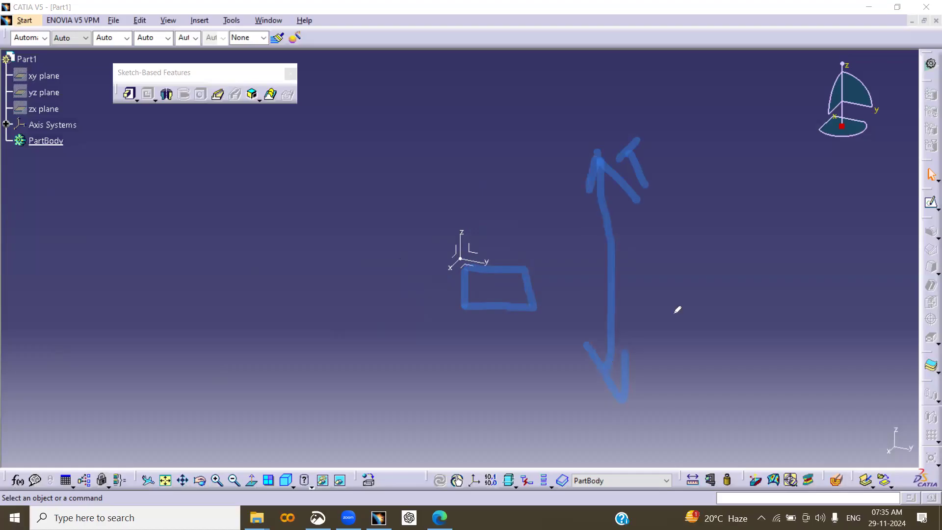
{"action": "left_click_drag", "start_coordinate": [650, 352], "coordinate": [662, 407]}
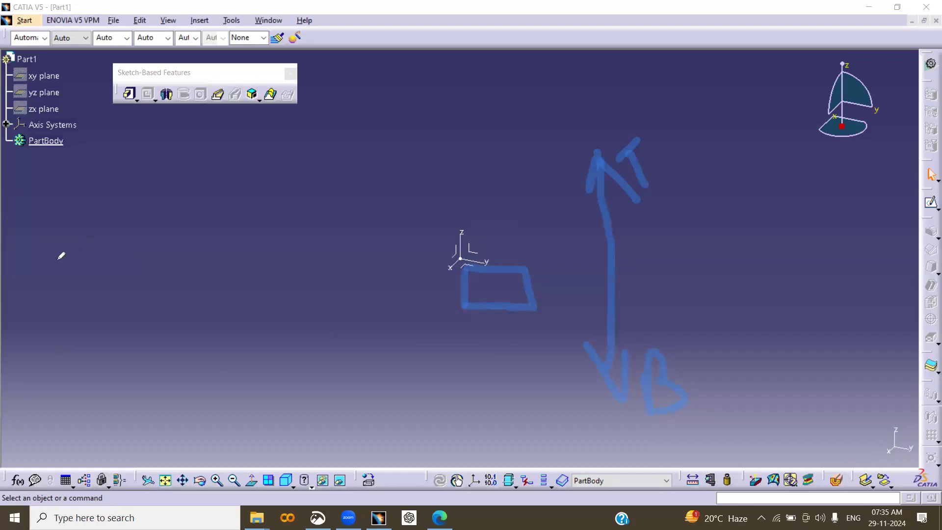
{"action": "left_click", "coordinate": [85, 351]}
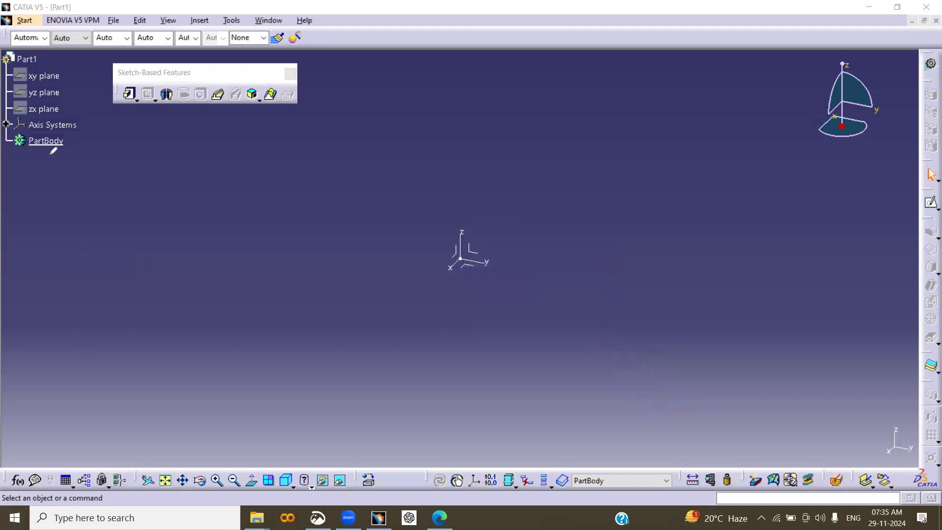
- Sketch a centered rectangle on the yz plane, in the positive H and V quadrant near the origin, and exit the sketch
{"action": "left_click", "coordinate": [931, 202]}
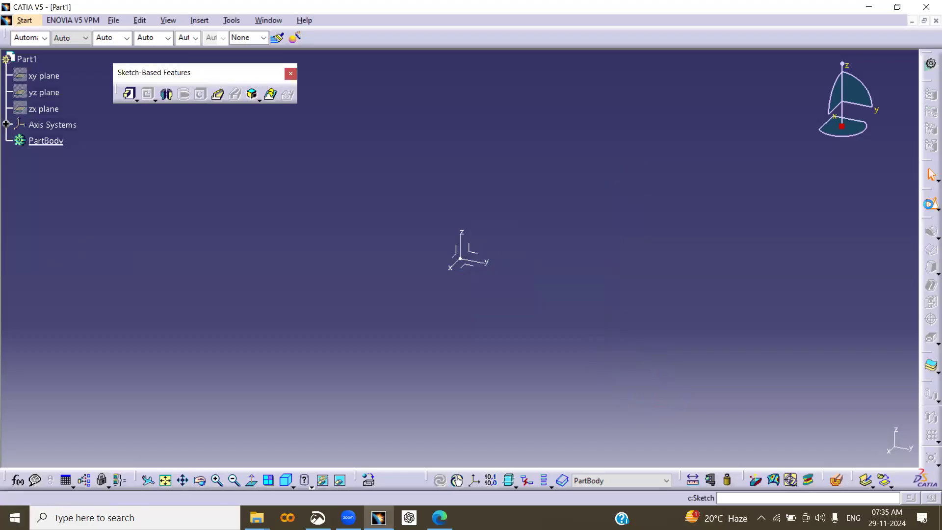
{"action": "left_click", "coordinate": [484, 258]}
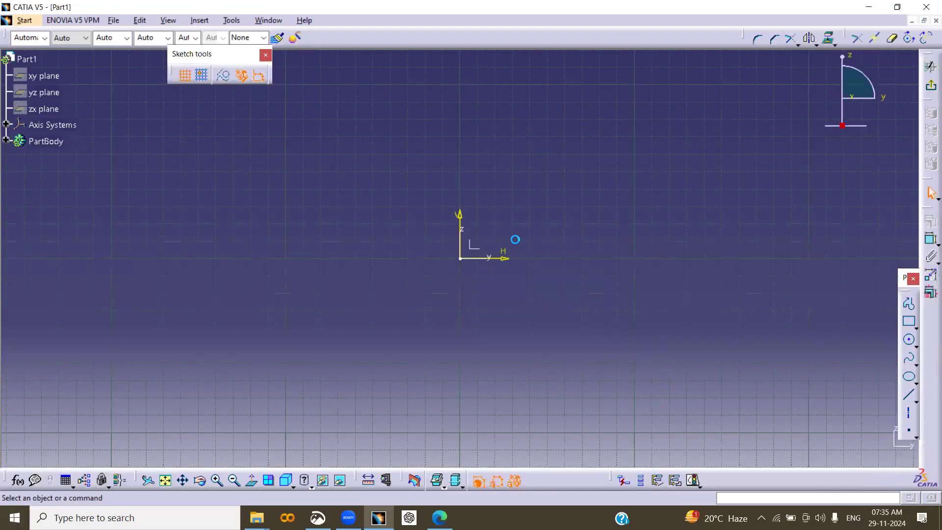
{"action": "left_click", "coordinate": [916, 326]}
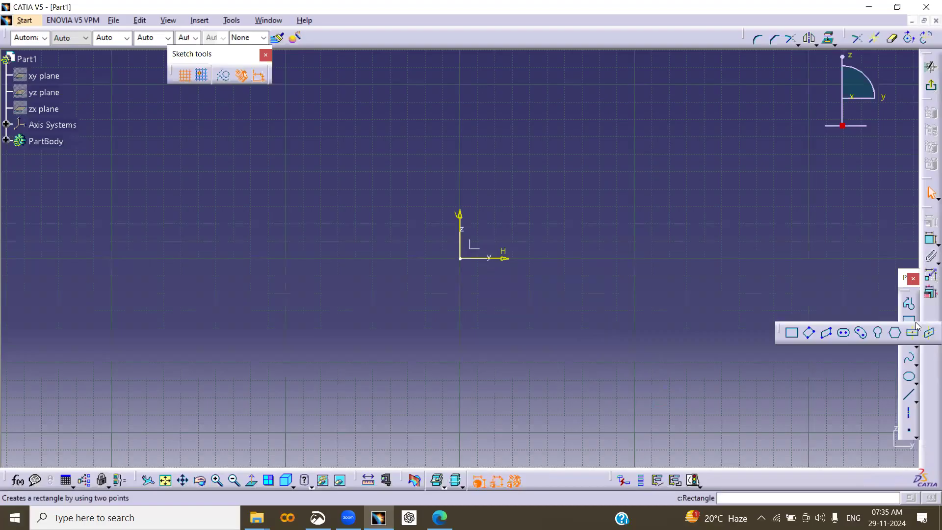
{"action": "left_click", "coordinate": [913, 333]}
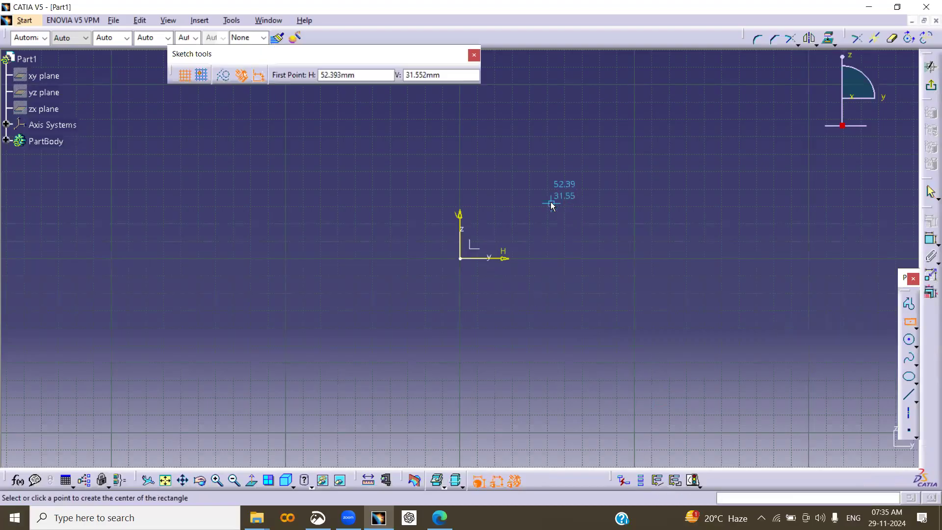
{"action": "left_click", "coordinate": [504, 212]}
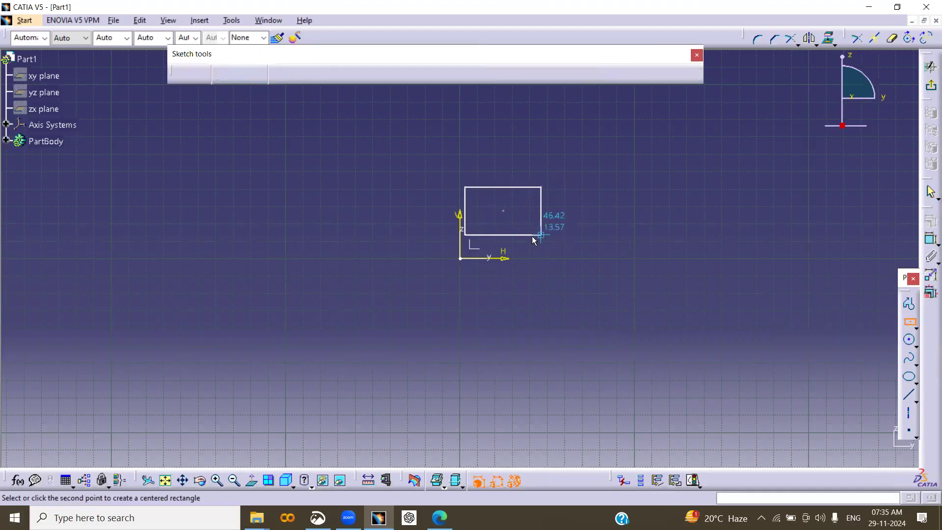
{"action": "left_click", "coordinate": [526, 236]}
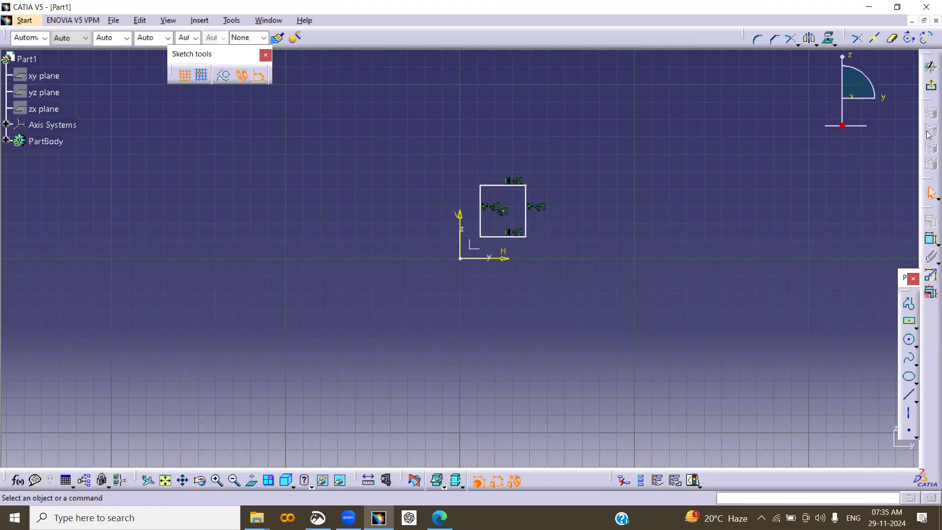
{"action": "left_click", "coordinate": [930, 91]}
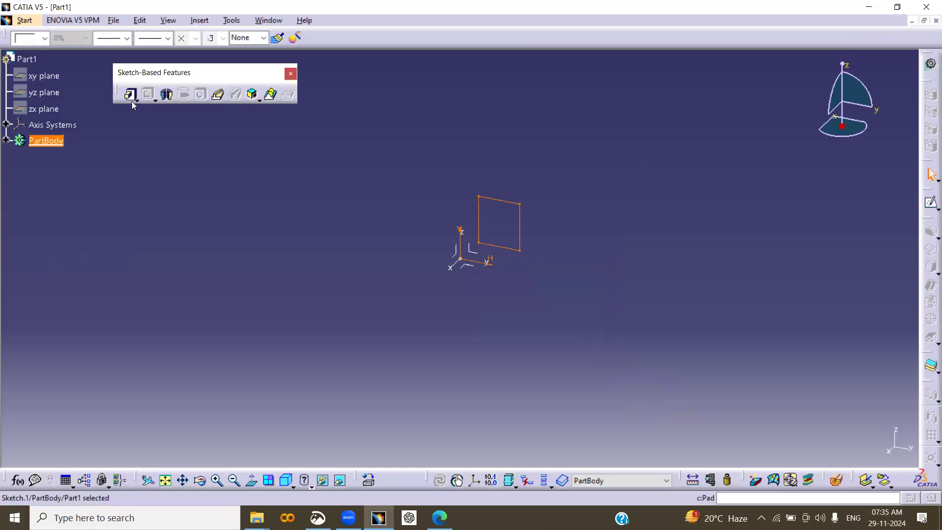
{"action": "left_click", "coordinate": [180, 219]}
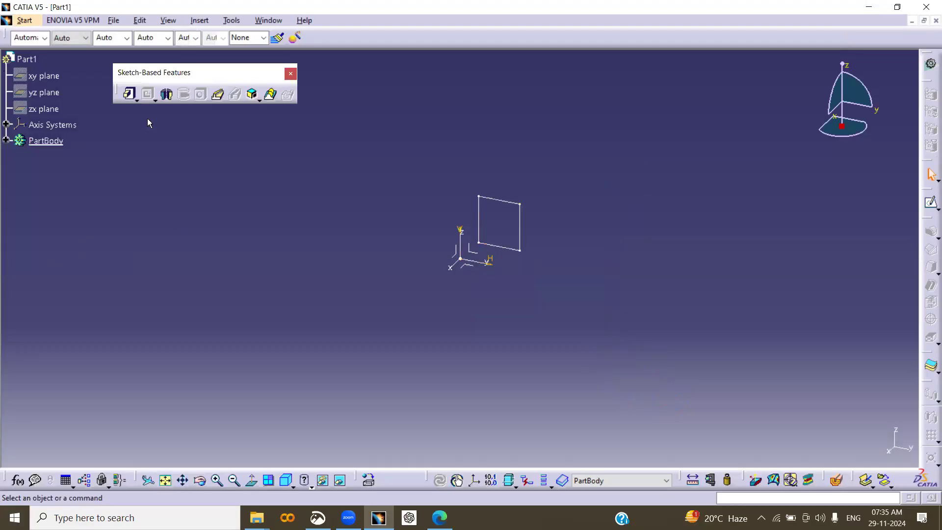
- Start a pad from the rectangle sketch and reverse its extrusion direction so it extends away from the positive X side
{"action": "left_click", "coordinate": [129, 95]}
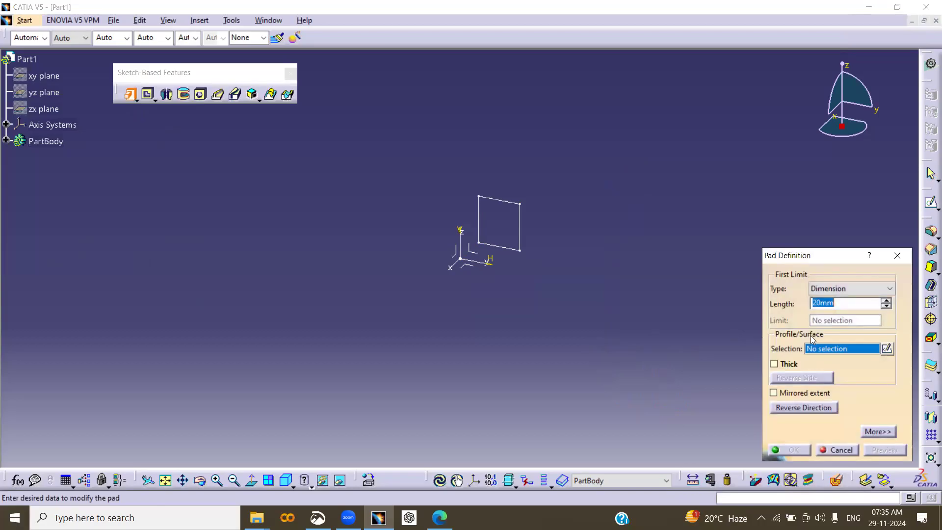
{"action": "left_click", "coordinate": [523, 232]}
{"action": "middle_click_drag", "start_coordinate": [592, 271], "coordinate": [499, 283]}
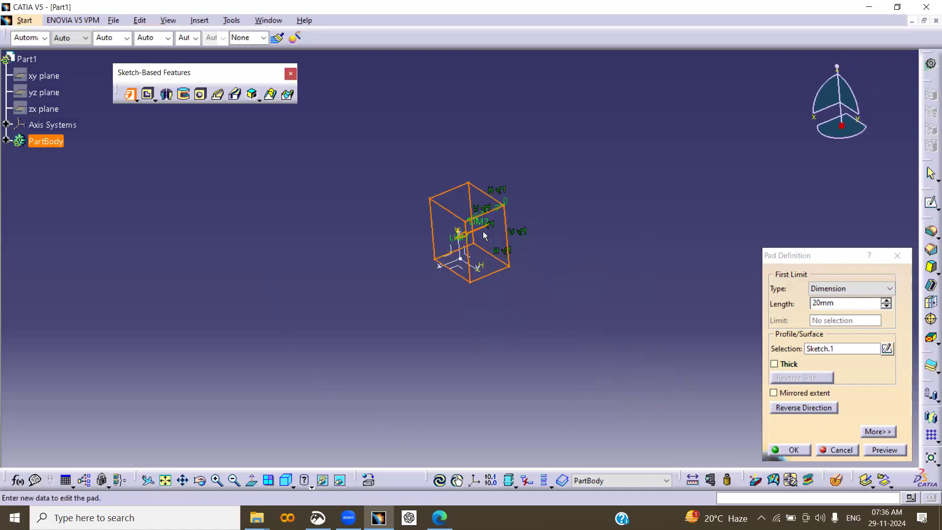
{"action": "left_click", "coordinate": [460, 240]}
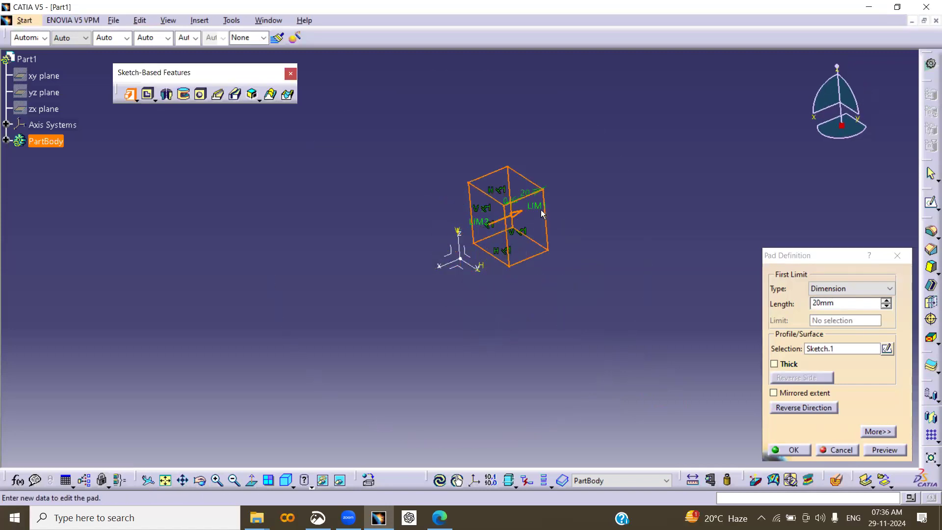
{"action": "left_click", "coordinate": [518, 217]}
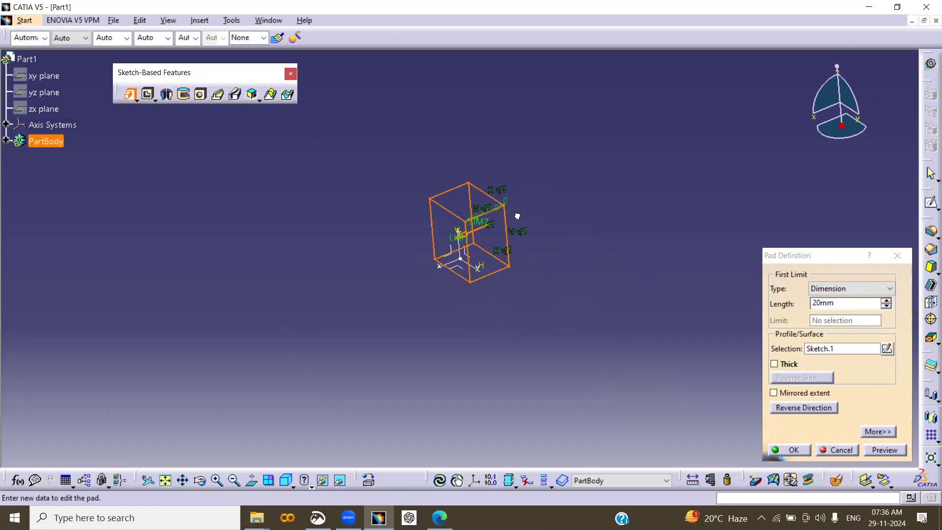
{"action": "left_click", "coordinate": [459, 241]}
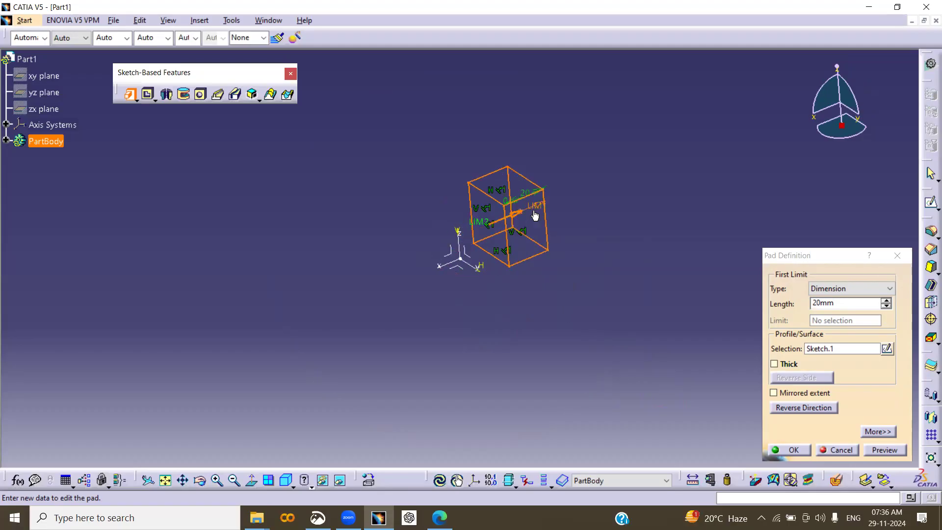
- Extend the pad's first limit to 100 mm and preview the solid
{"action": "left_click_drag", "start_coordinate": [538, 209], "coordinate": [707, 186]}
{"action": "left_click", "coordinate": [882, 449]}
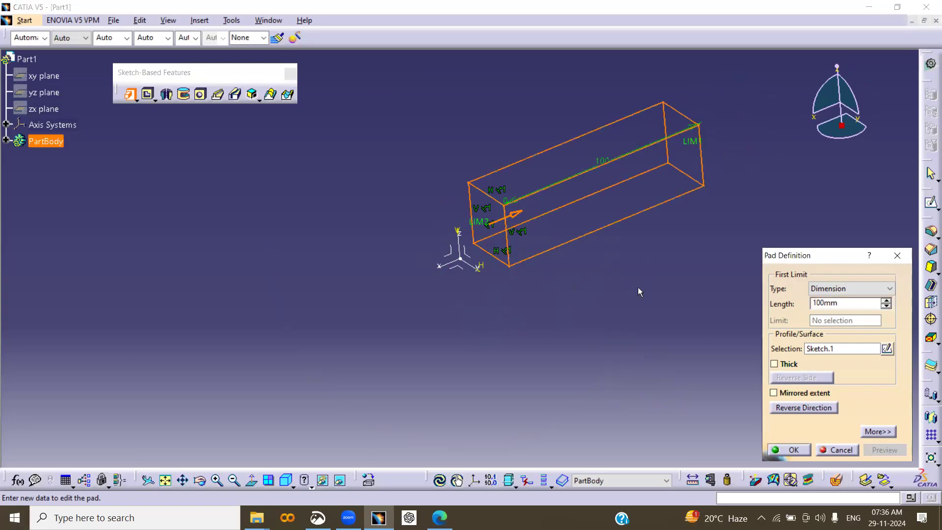
{"action": "middle_click_drag", "start_coordinate": [591, 298], "coordinate": [559, 310]}
{"action": "middle_click_drag", "start_coordinate": [571, 353], "coordinate": [545, 373]}
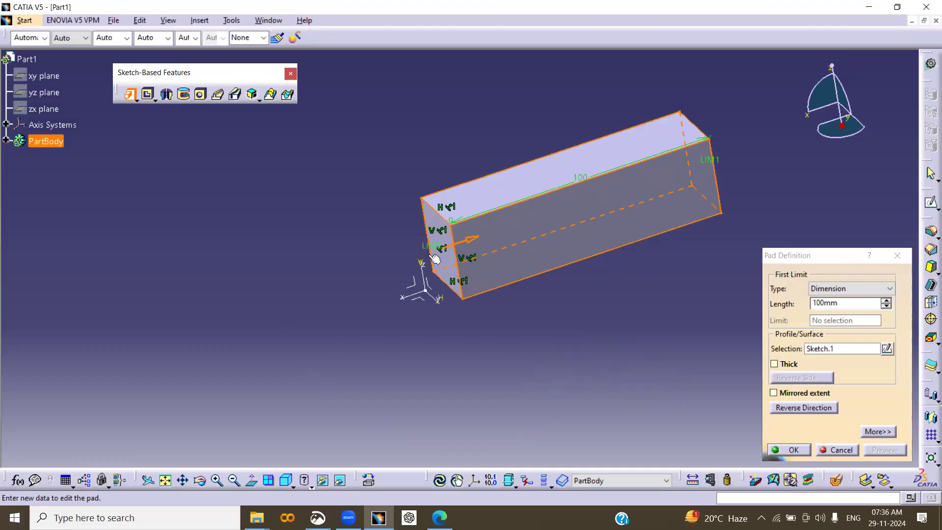
- Extend the pad's second limit to 93 mm on the opposite side of the sketch and preview it
{"action": "left_click_drag", "start_coordinate": [441, 247], "coordinate": [191, 325]}
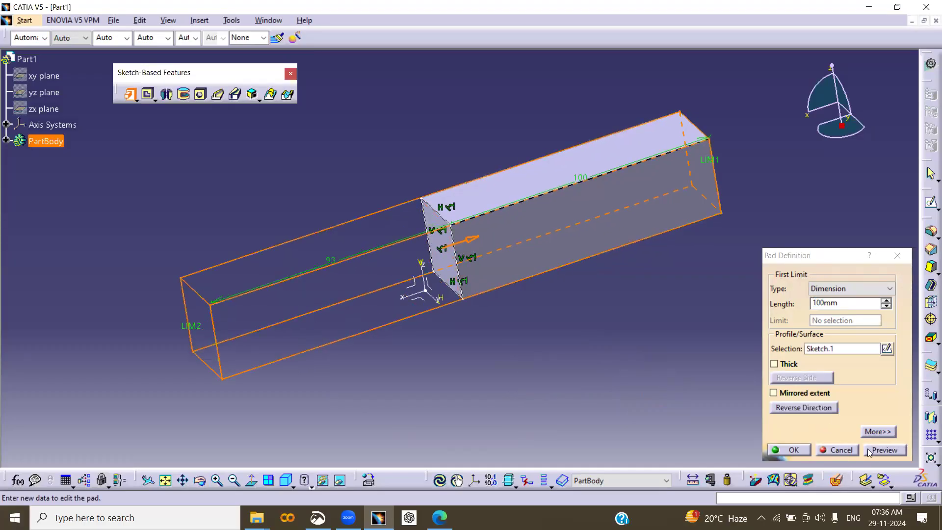
{"action": "left_click", "coordinate": [883, 450]}
{"action": "middle_click_drag", "start_coordinate": [505, 326], "coordinate": [502, 358]}
- Shorten the pad's second limit to 34 mm and preview the result
{"action": "left_click_drag", "start_coordinate": [273, 303], "coordinate": [378, 269]}
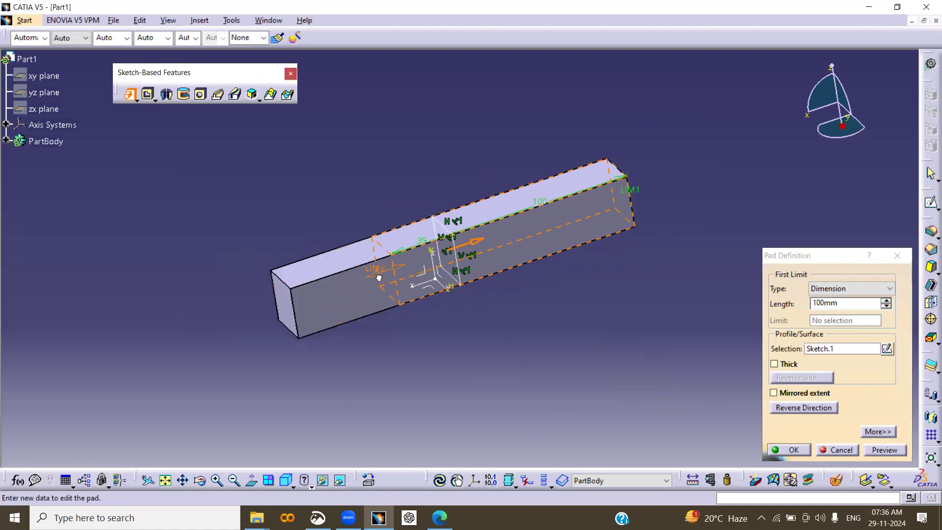
{"action": "left_click", "coordinate": [883, 450]}
{"action": "middle_click_drag", "start_coordinate": [604, 361], "coordinate": [498, 305]}
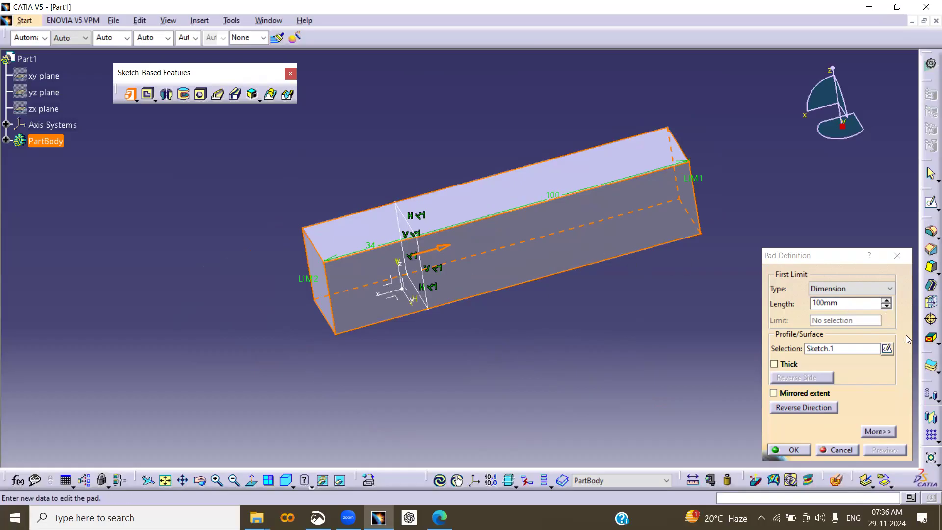
- Show the extended pad options, apply mirrored extent to the pad, and preview it from several angles
{"action": "left_click", "coordinate": [884, 430]}
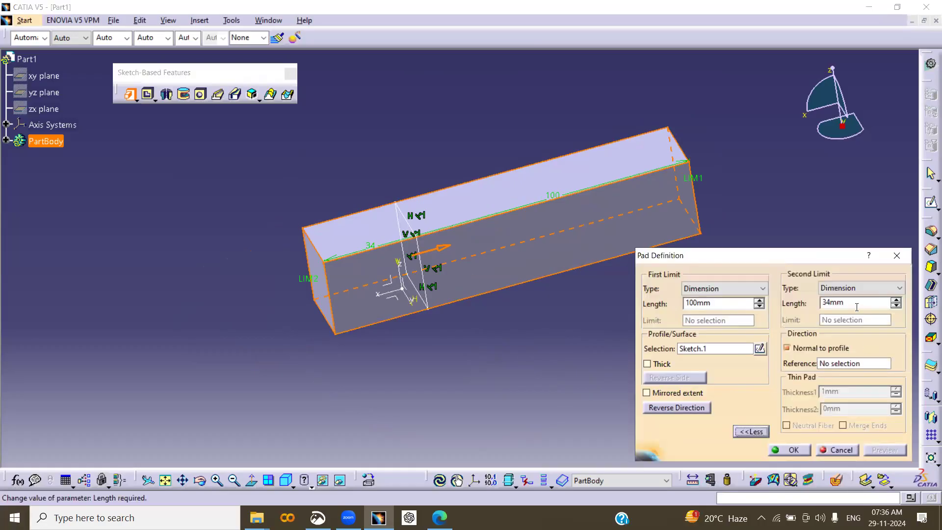
{"action": "left_click", "coordinate": [669, 394]}
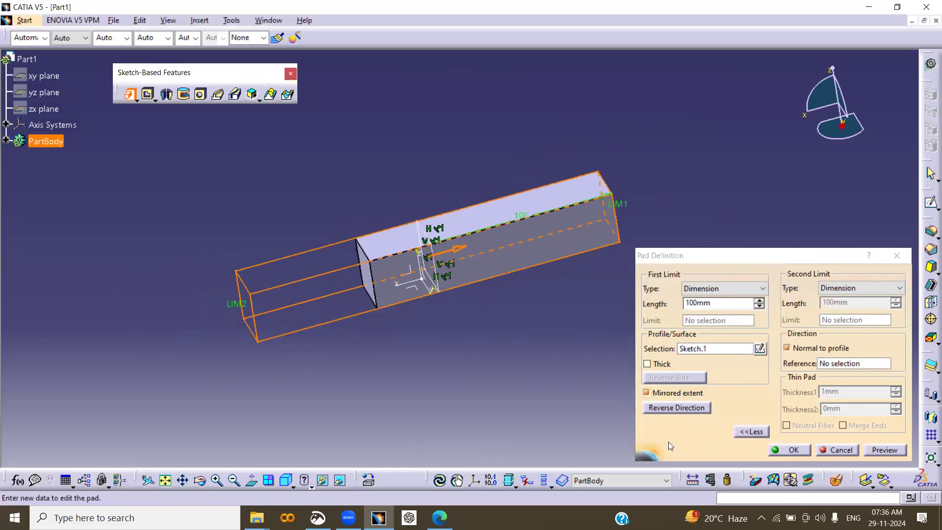
{"action": "left_click", "coordinate": [885, 450]}
{"action": "middle_click_drag", "start_coordinate": [508, 317], "coordinate": [511, 250]}
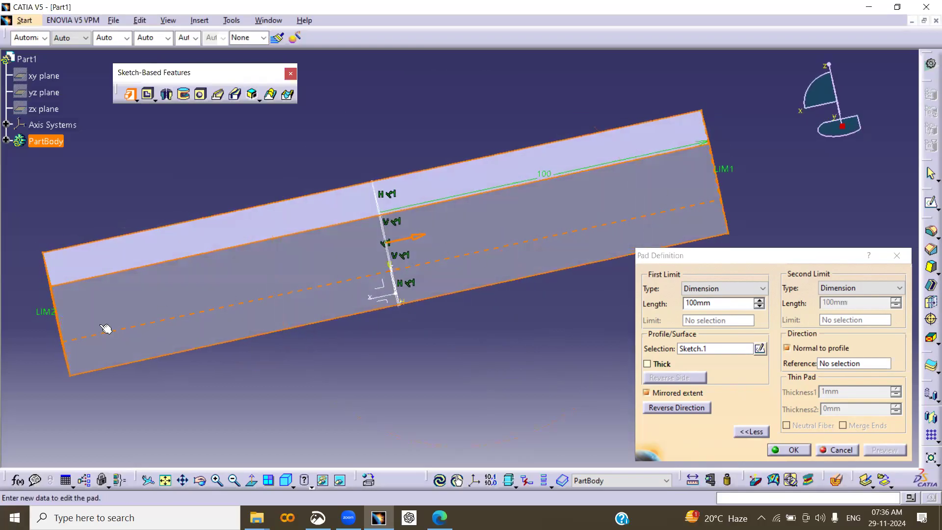
{"action": "middle_click_drag", "start_coordinate": [406, 330], "coordinate": [447, 369]}
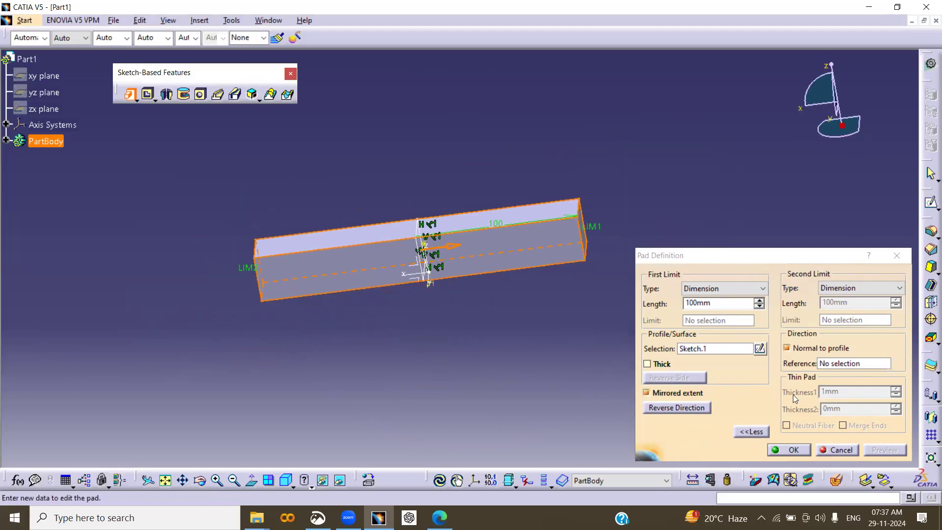
{"action": "middle_click_drag", "start_coordinate": [448, 267], "coordinate": [552, 305]}
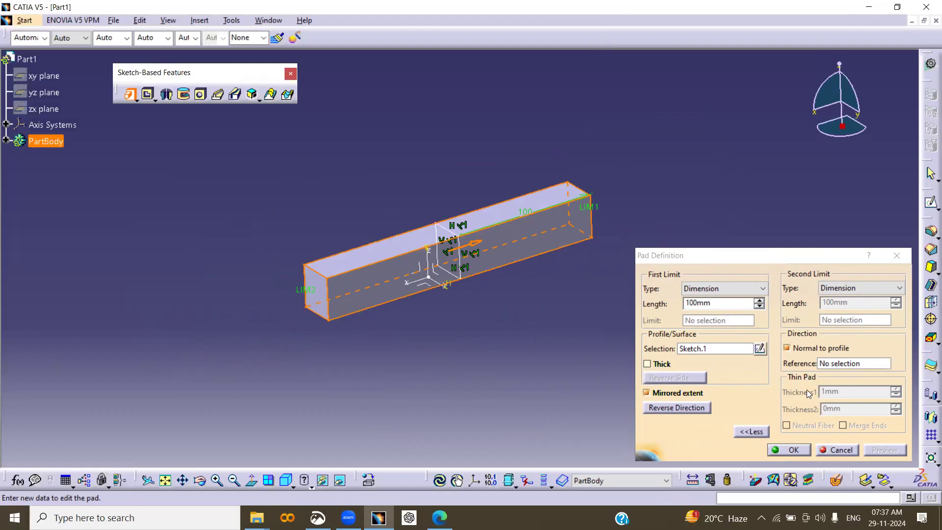
- Make the pad a thick profile with Thickness1 set to 5 mm and preview the hollow result
{"action": "left_click", "coordinate": [648, 364]}
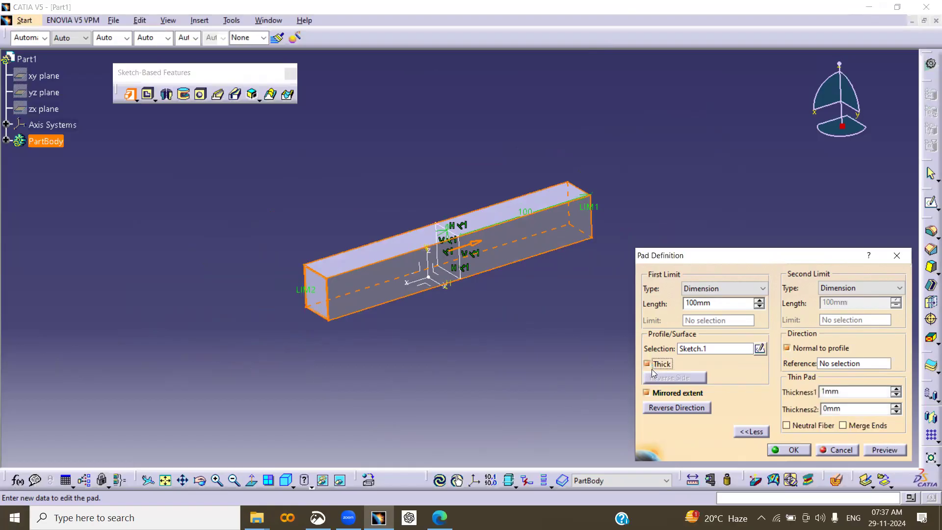
{"action": "left_click", "coordinate": [833, 393]}
{"action": "left_click_drag", "start_coordinate": [859, 393], "coordinate": [813, 394]}
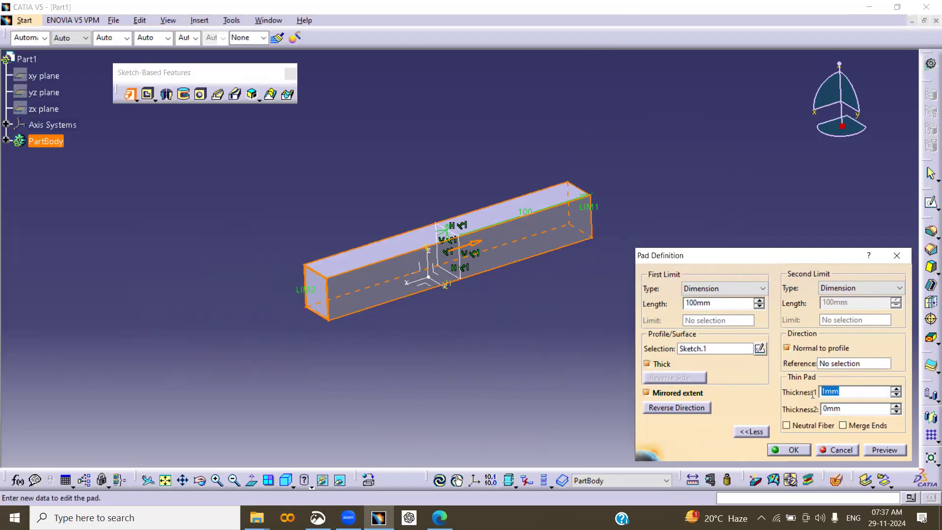
{"action": "left_click", "coordinate": [525, 363]}
{"action": "left_click", "coordinate": [884, 452]}
{"action": "middle_click_drag", "start_coordinate": [450, 386], "coordinate": [477, 348]}
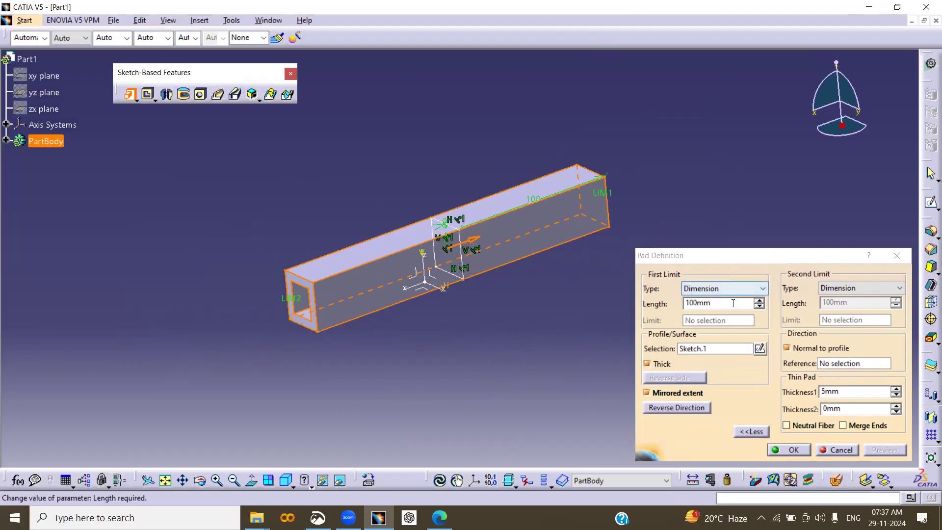
- Set the mirrored thick pad's length to 5 mm, preview it, and complete the pad
{"action": "left_click_drag", "start_coordinate": [735, 303], "coordinate": [655, 303]}
{"action": "type", "text": "5"}
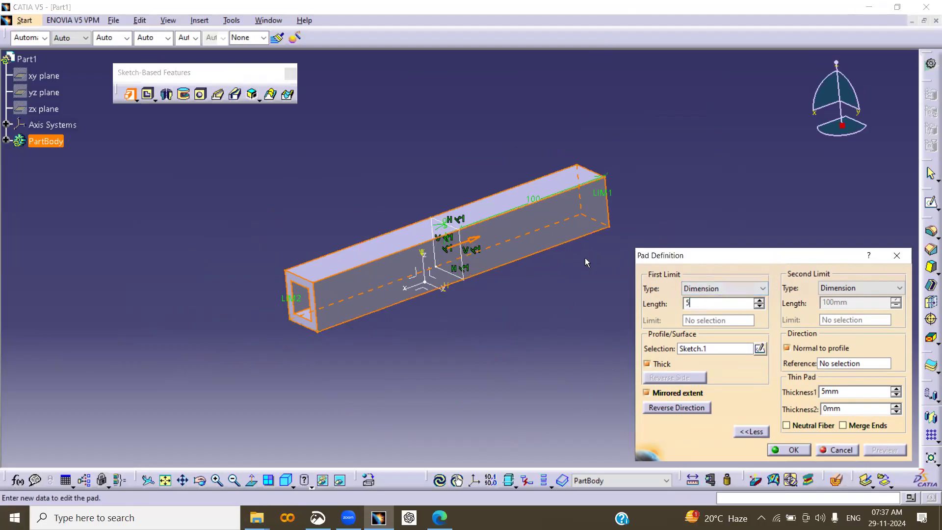
{"action": "left_click", "coordinate": [514, 367]}
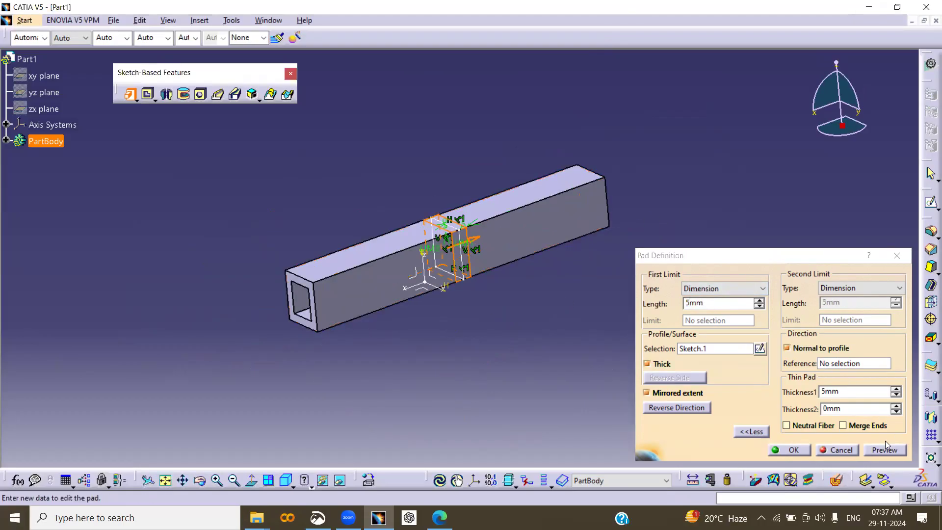
{"action": "left_click", "coordinate": [887, 449]}
{"action": "middle_click_drag", "start_coordinate": [450, 336], "coordinate": [555, 196]}
{"action": "left_click", "coordinate": [793, 451]}
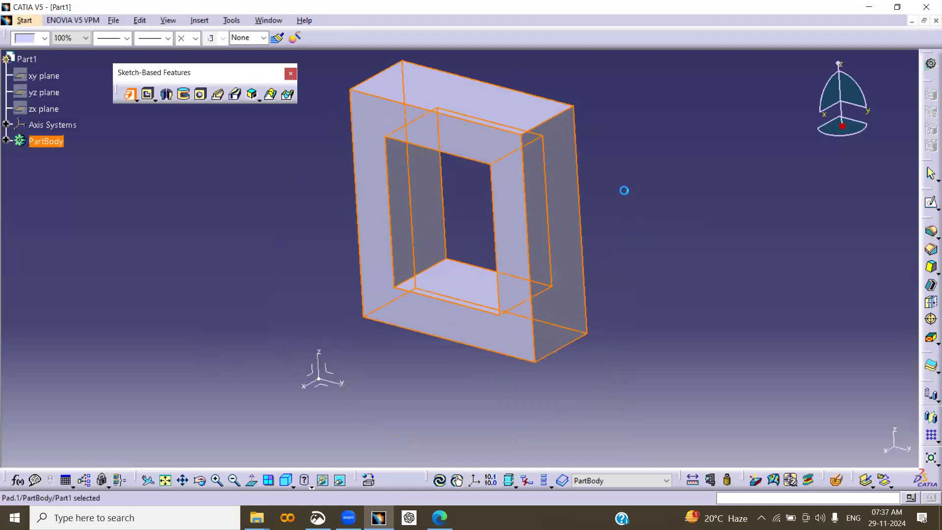
{"action": "middle_click_drag", "start_coordinate": [643, 223], "coordinate": [629, 245]}
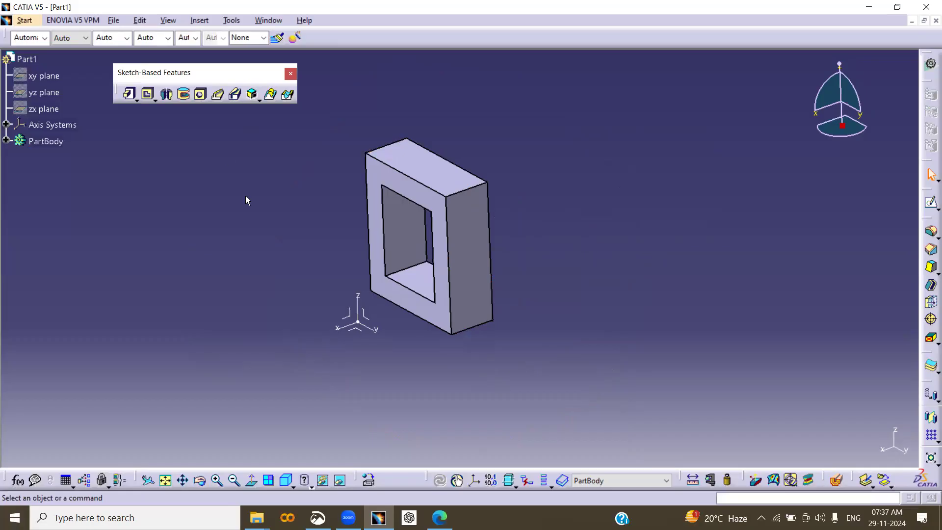
- Delete the hollow rectangular pad while keeping its sketch
{"action": "left_click", "coordinate": [451, 214]}
{"action": "right_click", "coordinate": [453, 214]}
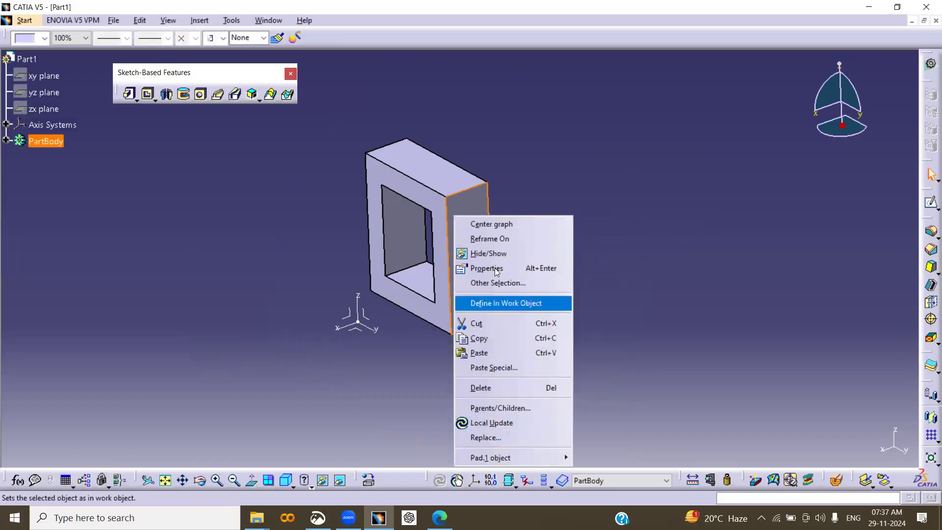
{"action": "left_click", "coordinate": [484, 388]}
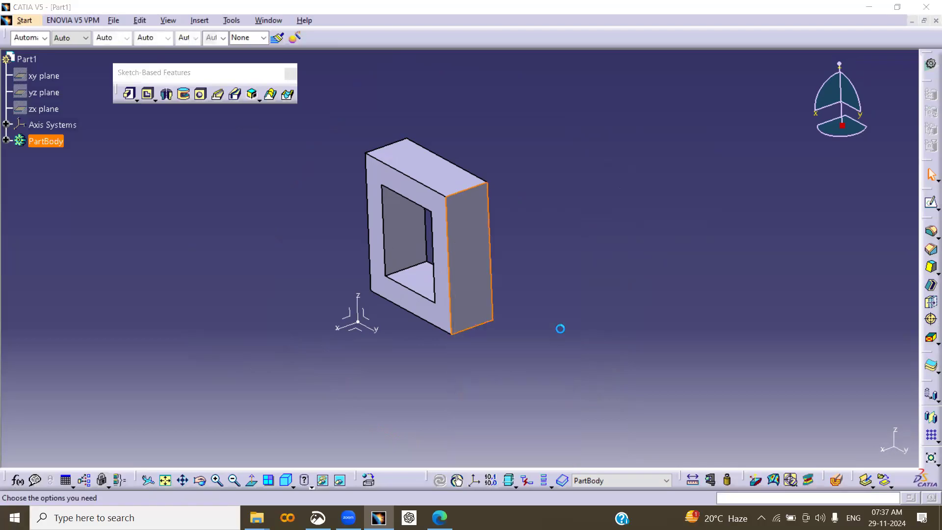
{"action": "key", "text": "Return"}
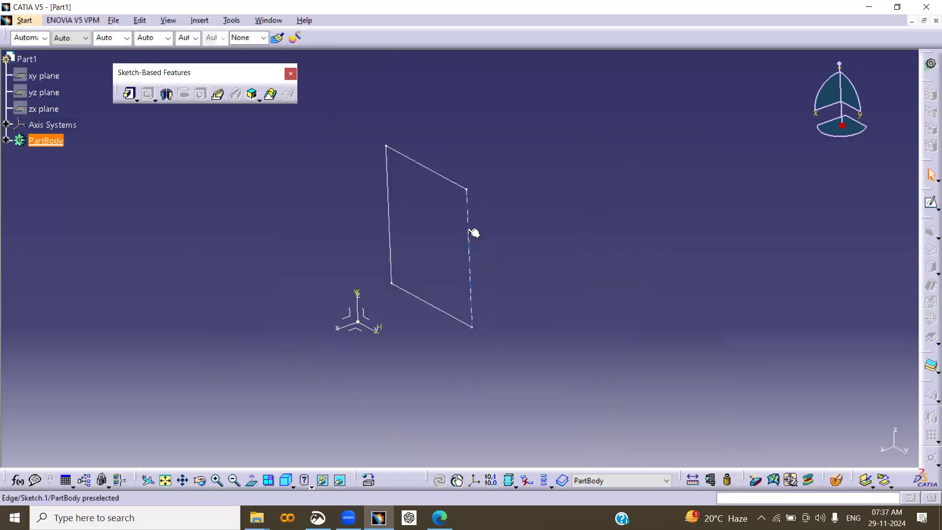
- Edit the rectangle sketch, delete its two vertical sides and lower edge so only the upper line remains, and exit the sketch
{"action": "double_click", "coordinate": [468, 227]}
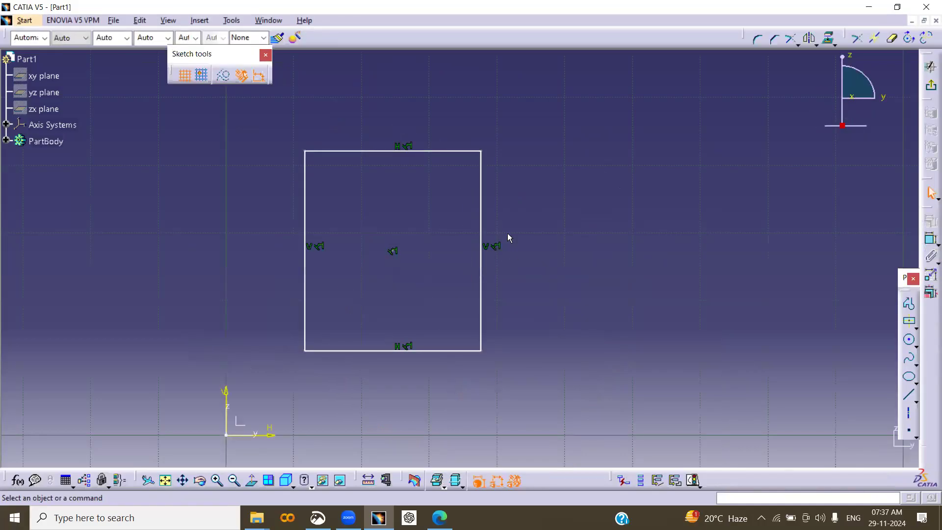
{"action": "left_click", "coordinate": [479, 325]}
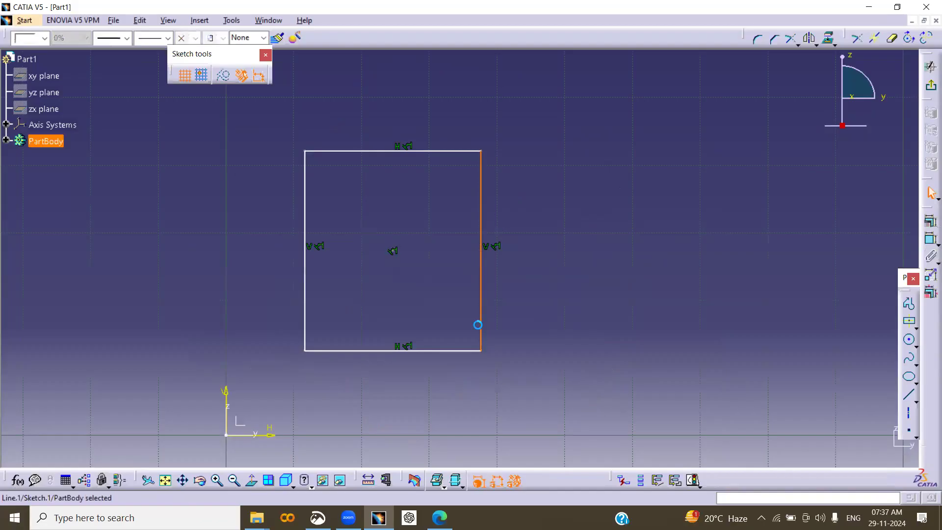
{"action": "left_click", "coordinate": [459, 351], "text": "ctrl"}
{"action": "left_click", "coordinate": [304, 233], "text": "ctrl"}
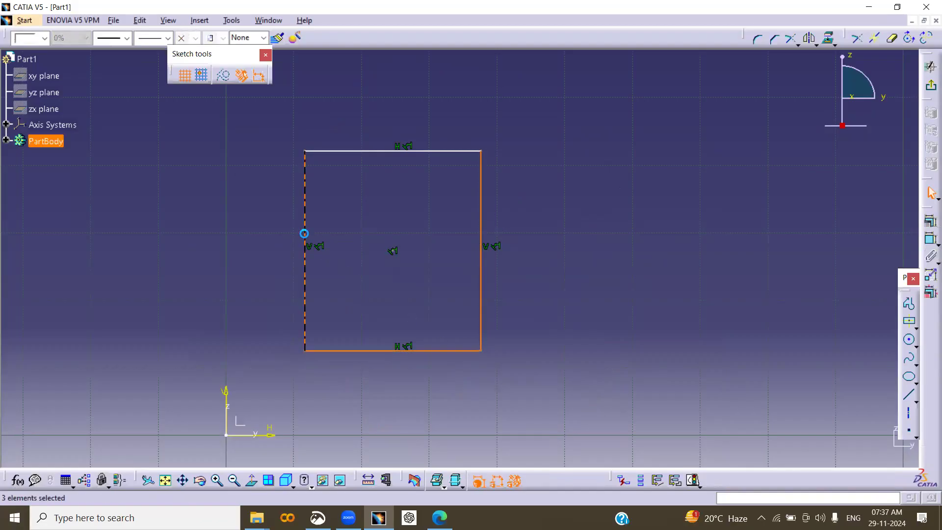
{"action": "key", "text": "Delete"}
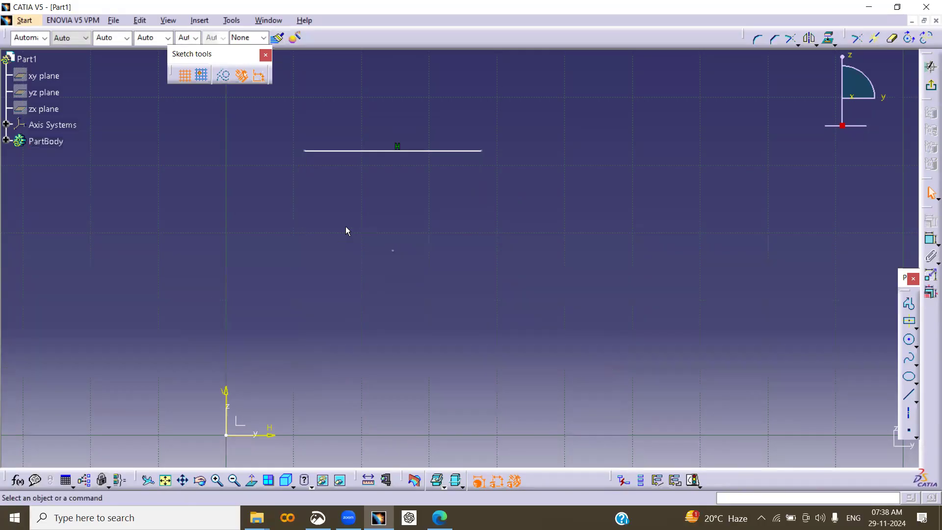
{"action": "left_click", "coordinate": [931, 87]}
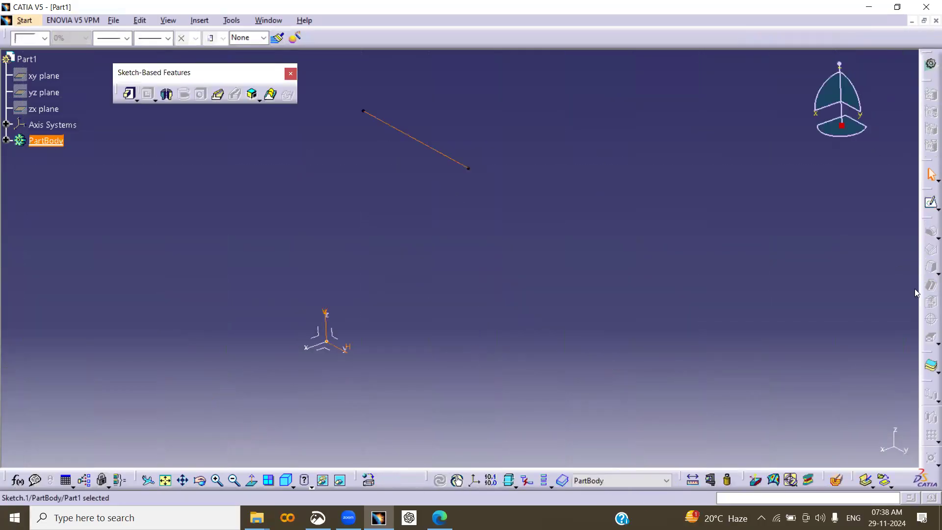
- Start a pad from the single-line open sketch and try to preview it without the Thick option
{"action": "left_click", "coordinate": [129, 93]}
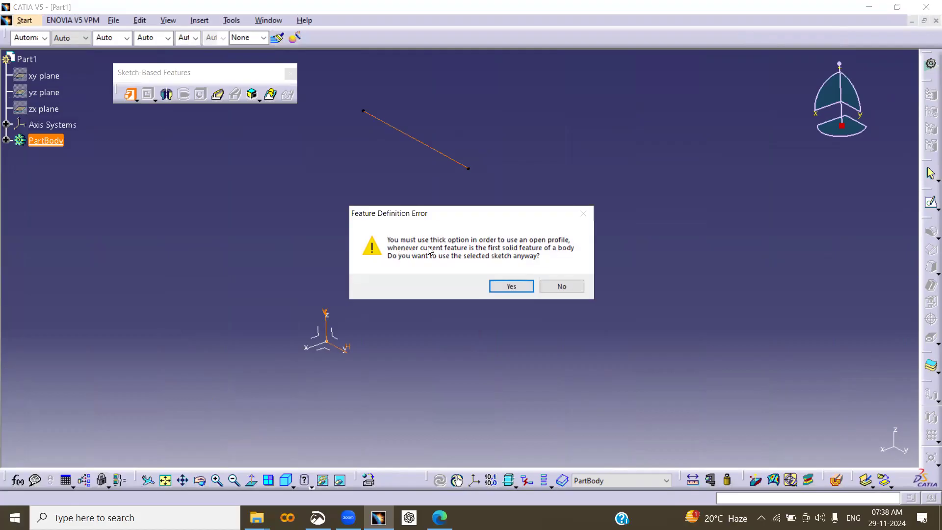
{"action": "left_click", "coordinate": [517, 286]}
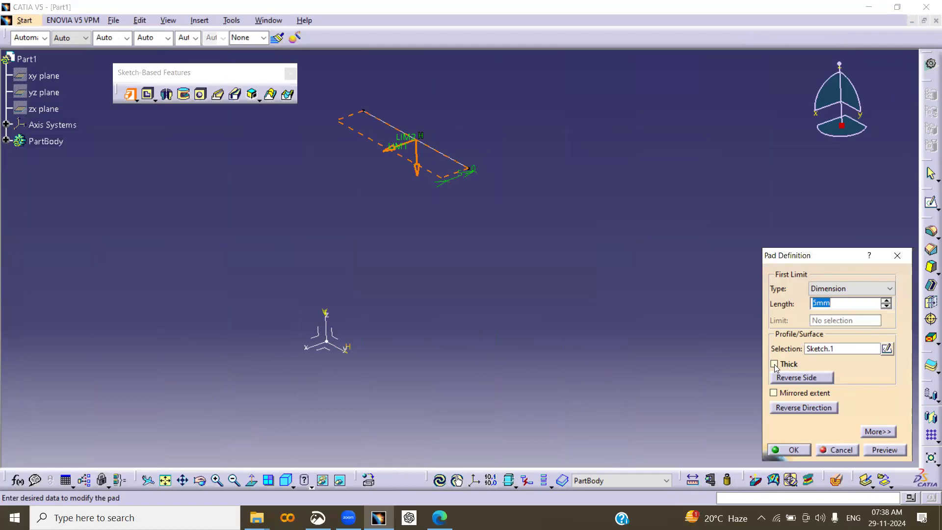
{"action": "left_click", "coordinate": [881, 450]}
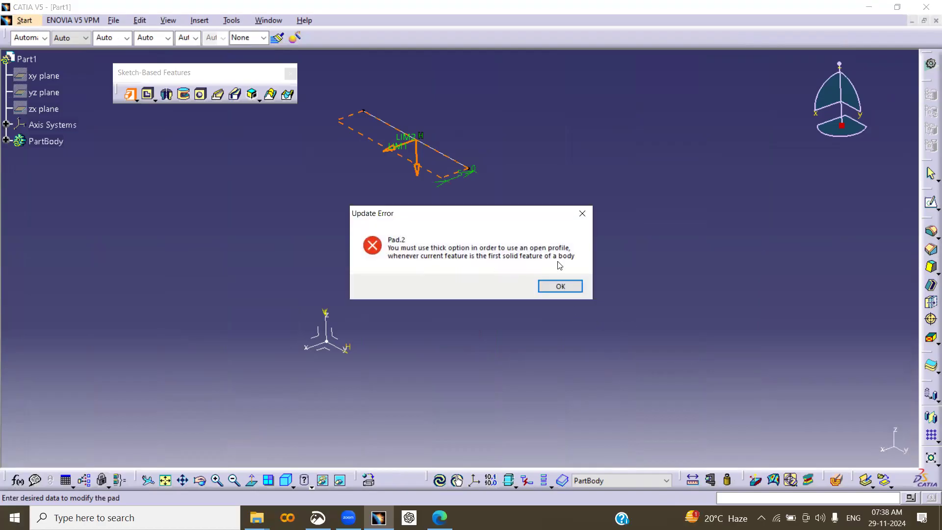
{"action": "left_click", "coordinate": [565, 287]}
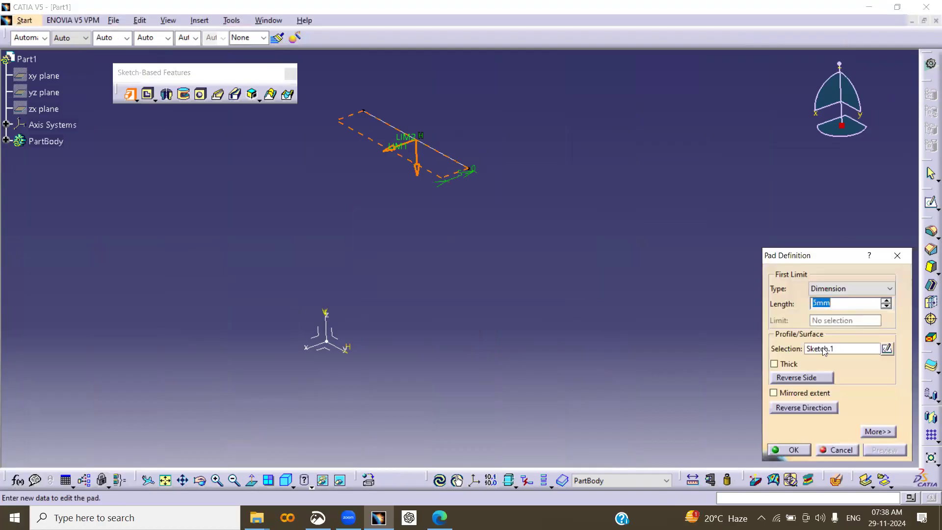
- Make the line's pad thick with Thickness1 of 1 mm and a length of 50 mm, and preview the plate
{"action": "left_click", "coordinate": [775, 365]}
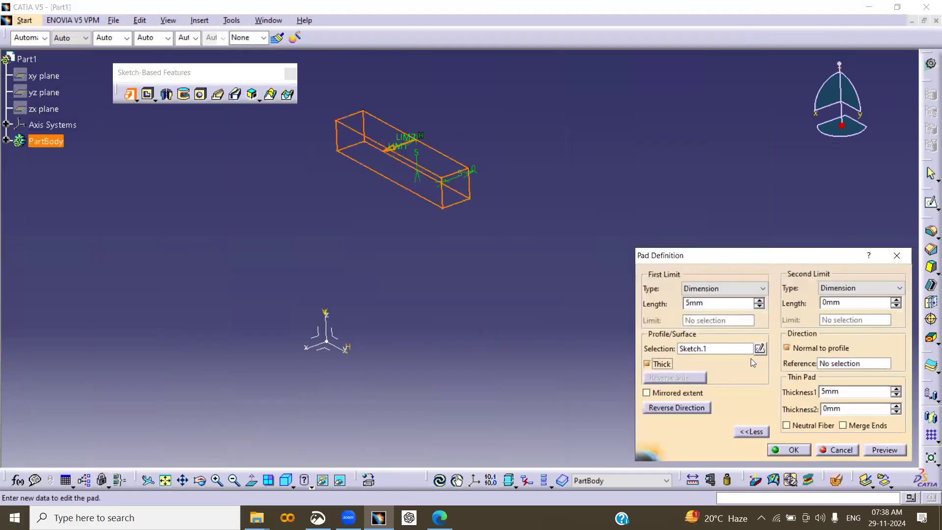
{"action": "left_click_drag", "start_coordinate": [846, 397], "coordinate": [803, 394]}
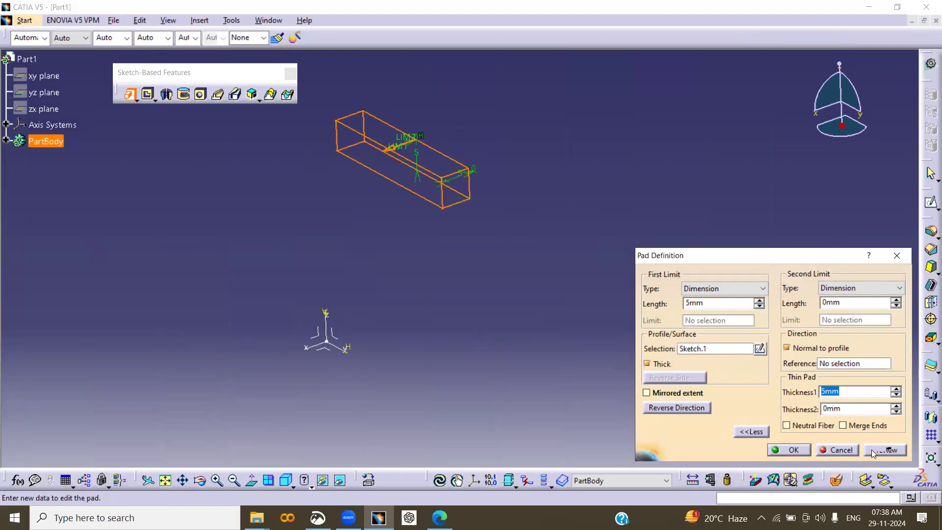
{"action": "type", "text": "1"}
{"action": "double_click", "coordinate": [712, 304]}
{"action": "type", "text": "50"}
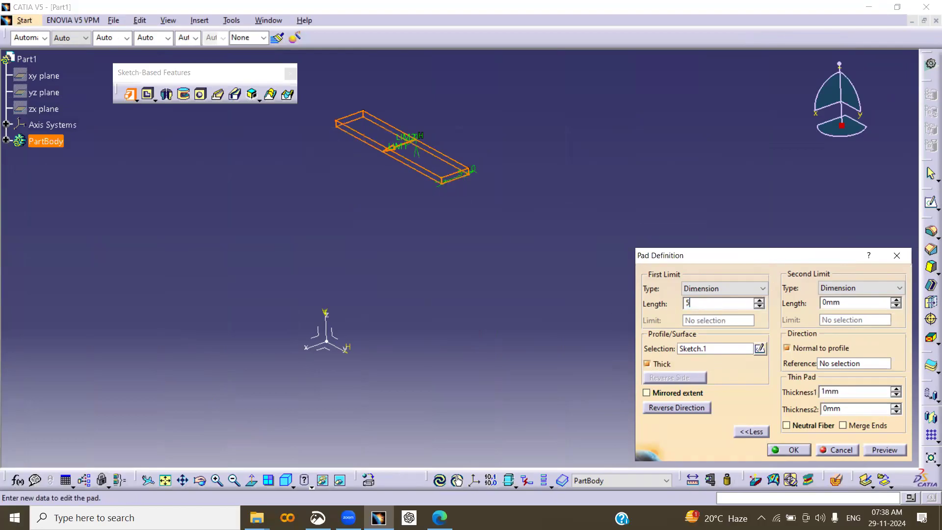
{"action": "left_click", "coordinate": [527, 302]}
{"action": "middle_click_drag", "start_coordinate": [426, 231], "coordinate": [425, 289]}
{"action": "left_click", "coordinate": [884, 450]}
{"action": "mouse_move", "coordinate": [496, 270]}
{"action": "middle_mouse_down"}
{"action": "mouse_move", "coordinate": [521, 255]}
{"action": "mouse_move", "coordinate": [496, 333]}
{"action": "mouse_move", "coordinate": [518, 259]}
{"action": "middle_mouse_up"}
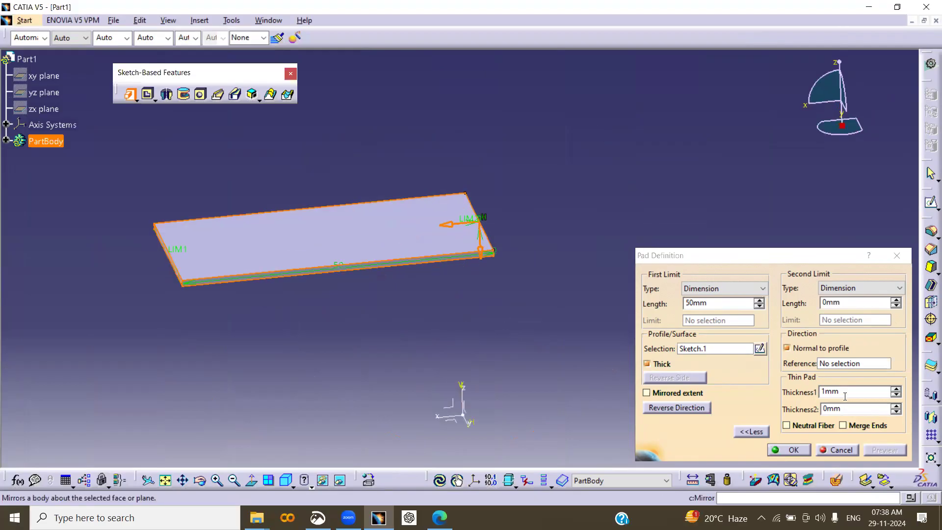
- Set the pad's Thickness1 to 0.2 mm, preview the thin plate, and apply Neutral Fiber
{"action": "double_click", "coordinate": [824, 391]}
{"action": "type", "text": "0.2"}
{"action": "key", "text": "Return"}
{"action": "left_click", "coordinate": [882, 448]}
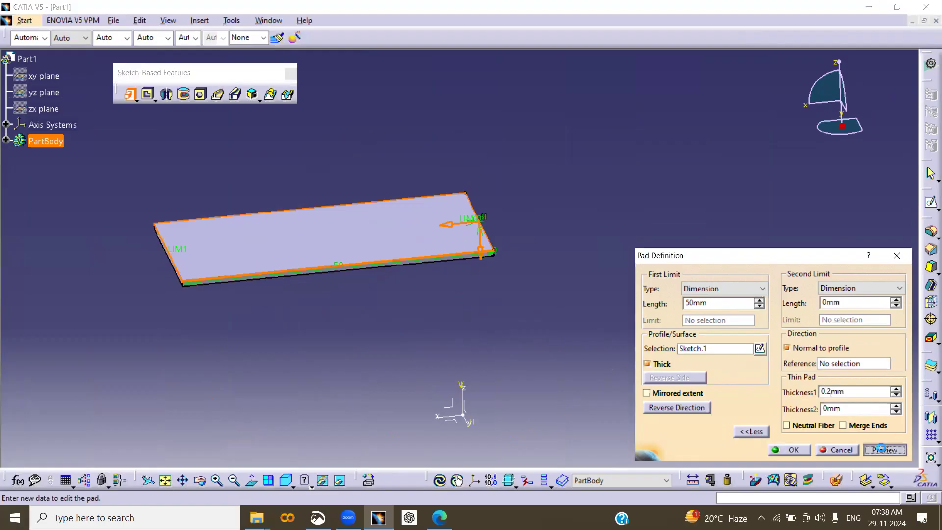
{"action": "middle_click_drag", "start_coordinate": [556, 344], "coordinate": [607, 369]}
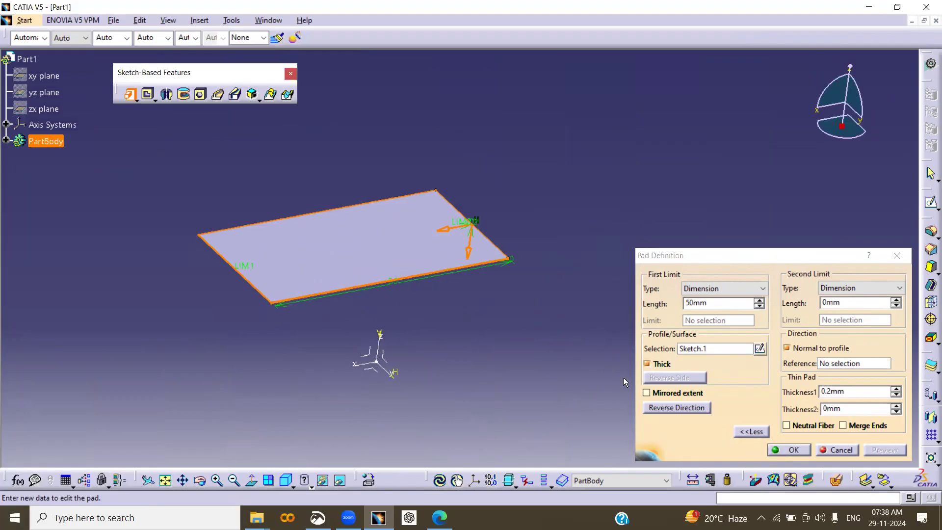
{"action": "middle_click_drag", "start_coordinate": [509, 391], "coordinate": [537, 374]}
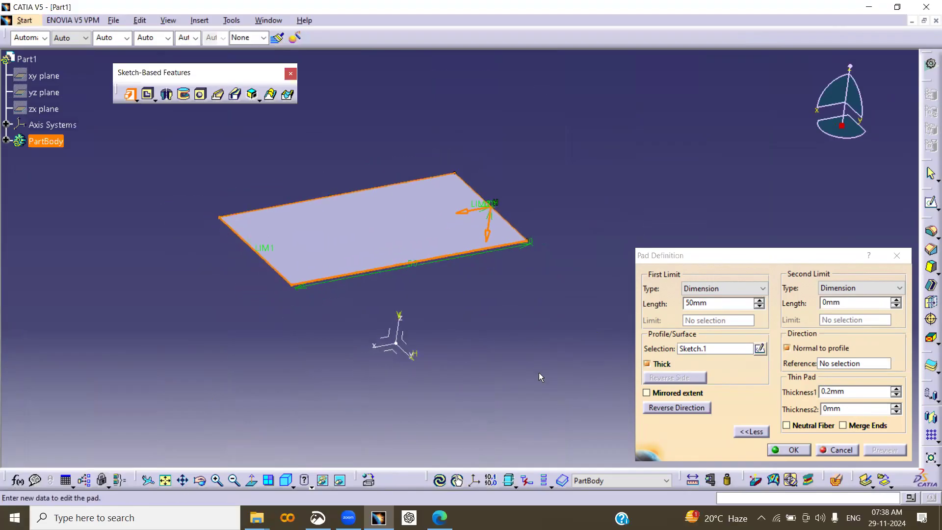
{"action": "left_click", "coordinate": [803, 428]}
{"action": "middle_click_drag", "start_coordinate": [560, 334], "coordinate": [529, 290]}
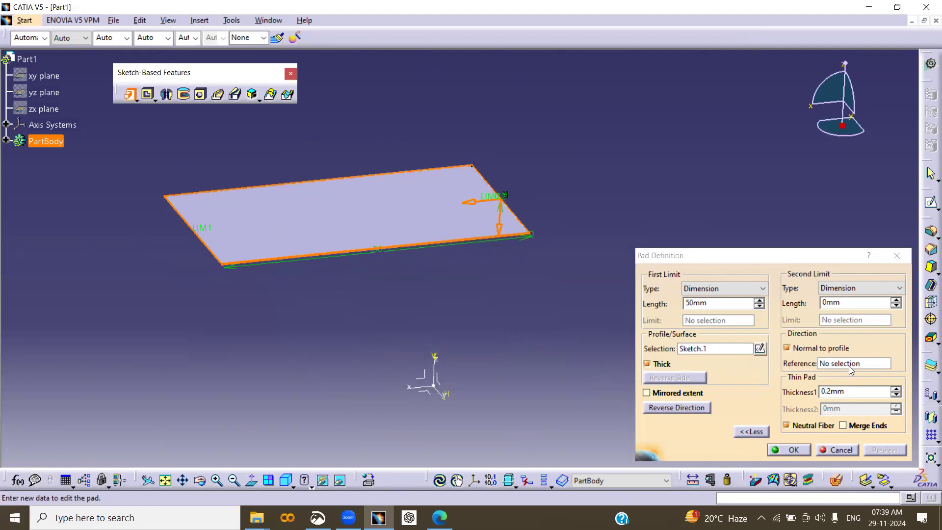
- Turn off Normal to profile for the pad and try the axis system's zx plane as the direction reference
{"action": "left_click", "coordinate": [805, 349]}
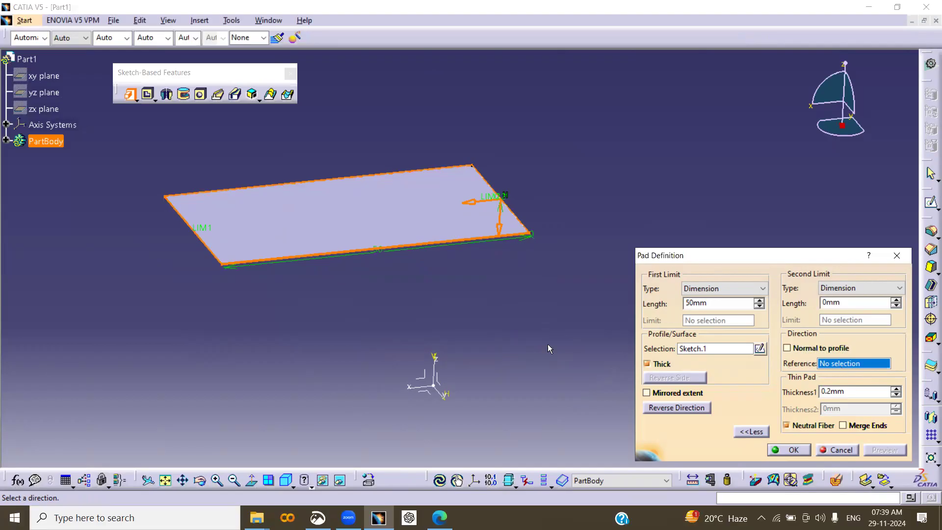
{"action": "left_click", "coordinate": [430, 378]}
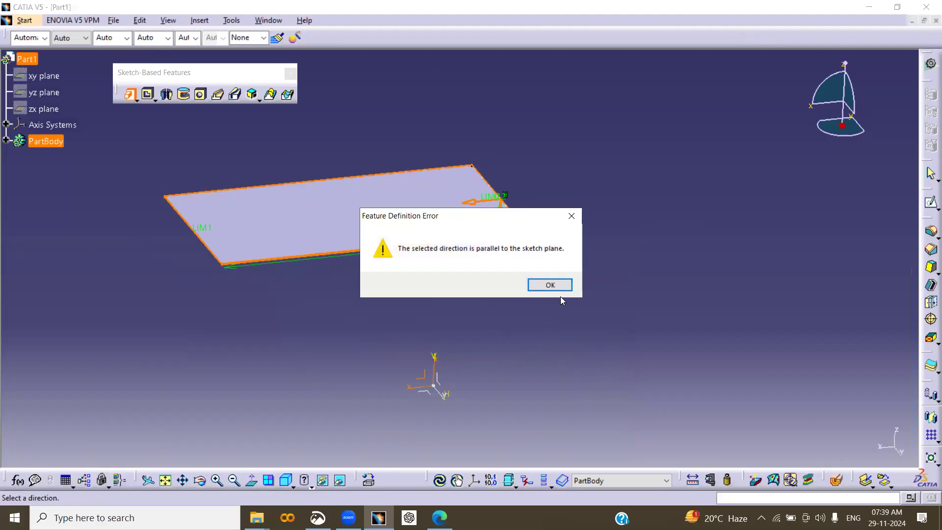
{"action": "left_click", "coordinate": [551, 285]}
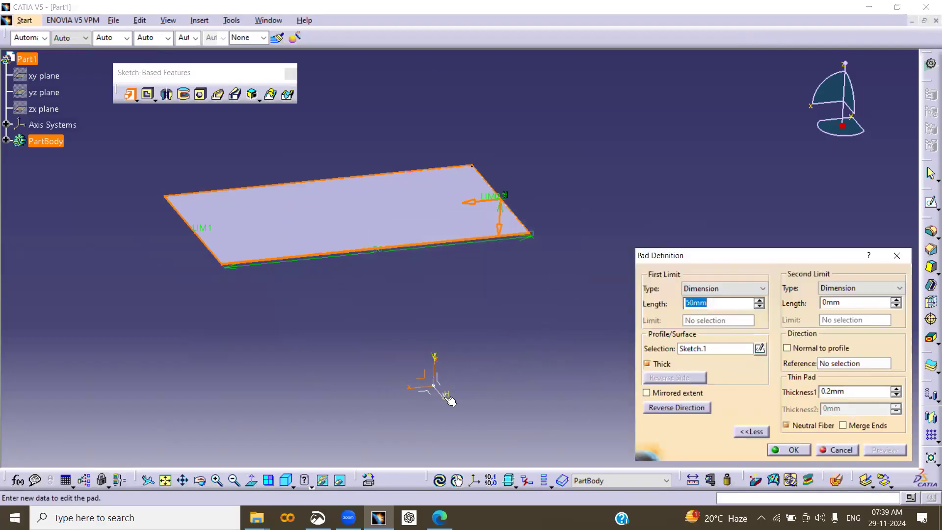
{"action": "middle_click_drag", "start_coordinate": [471, 402], "coordinate": [489, 370]}
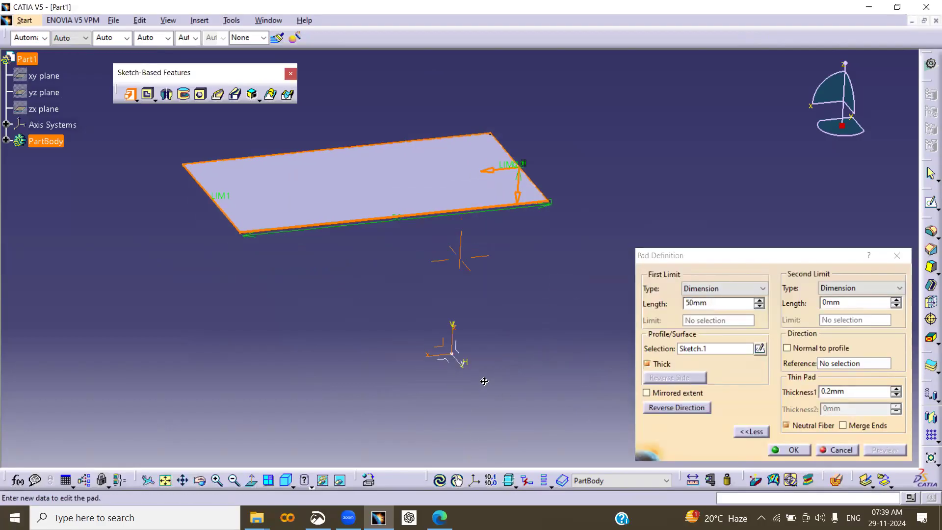
- Try the axis system's y axis and its z axis as the pad's direction reference
{"action": "left_click", "coordinate": [854, 363]}
{"action": "middle_click_drag", "start_coordinate": [435, 402], "coordinate": [496, 399]}
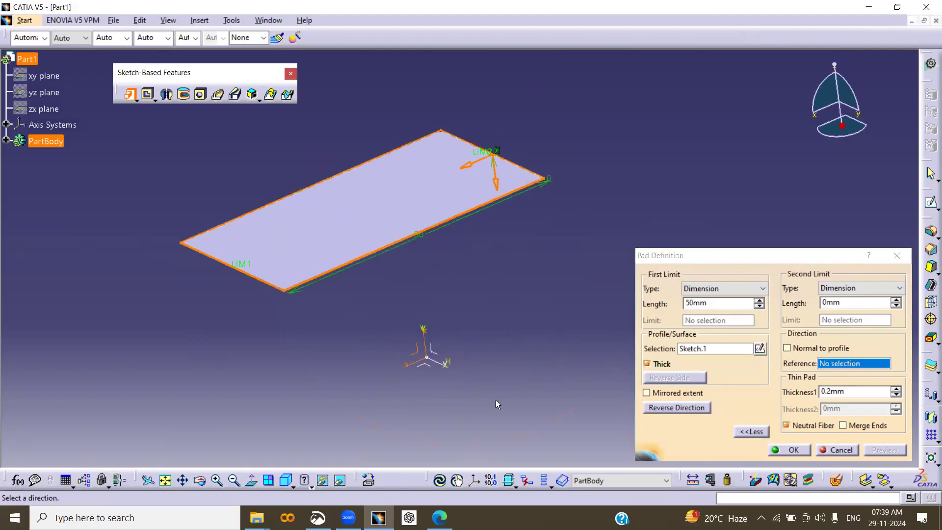
{"action": "left_click", "coordinate": [443, 362]}
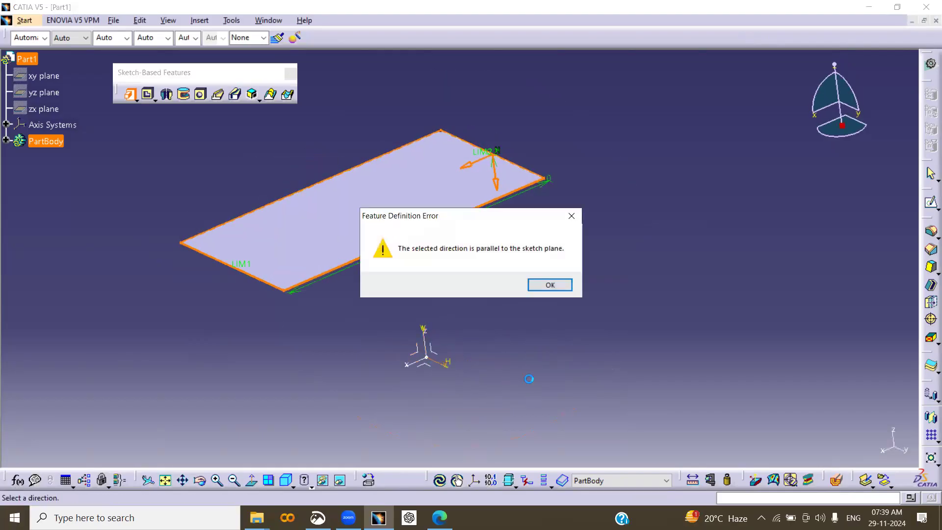
{"action": "left_click", "coordinate": [548, 288]}
{"action": "left_click", "coordinate": [833, 362]}
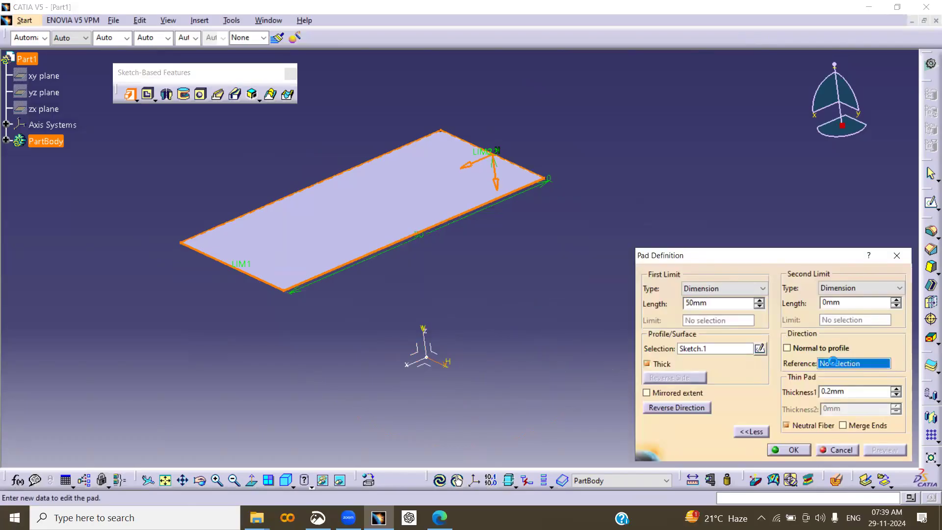
{"action": "left_click", "coordinate": [429, 349]}
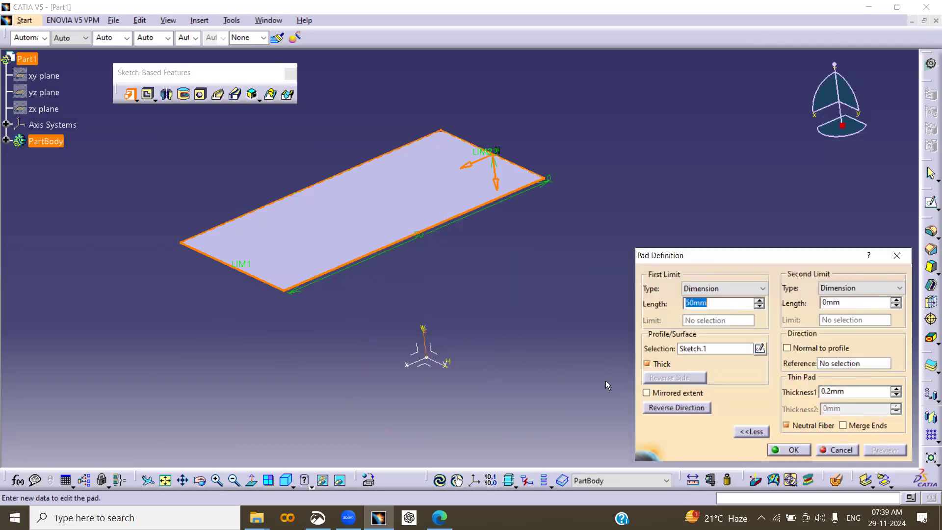
- Use the absolute axis system's x axis as the pad direction, and restore Normal to profile after viewing it
{"action": "left_click", "coordinate": [841, 363]}
{"action": "left_click", "coordinate": [421, 365]}
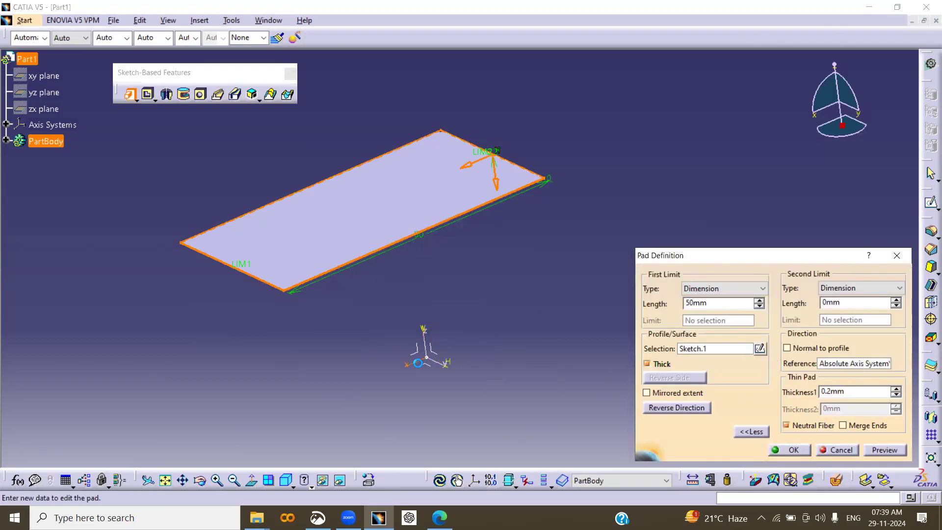
{"action": "middle_click_drag", "start_coordinate": [502, 384], "coordinate": [437, 364]}
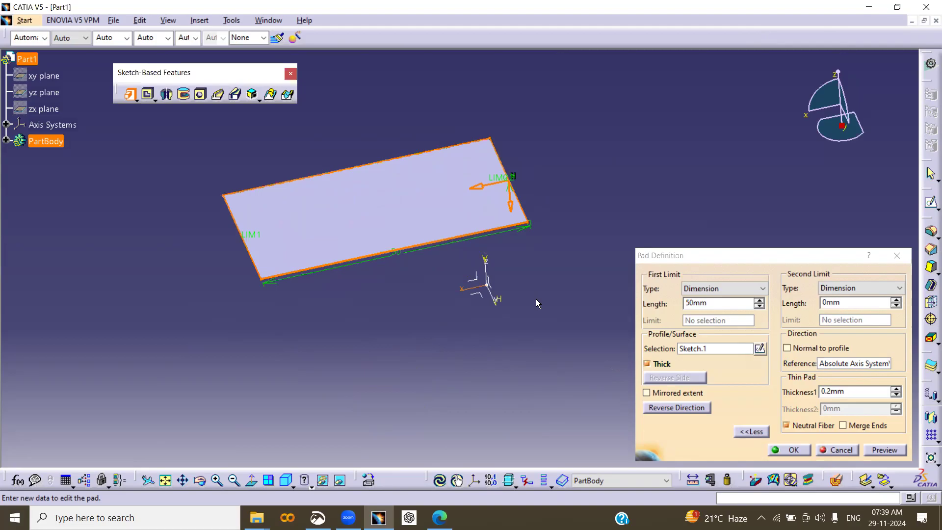
{"action": "left_click", "coordinate": [832, 349]}
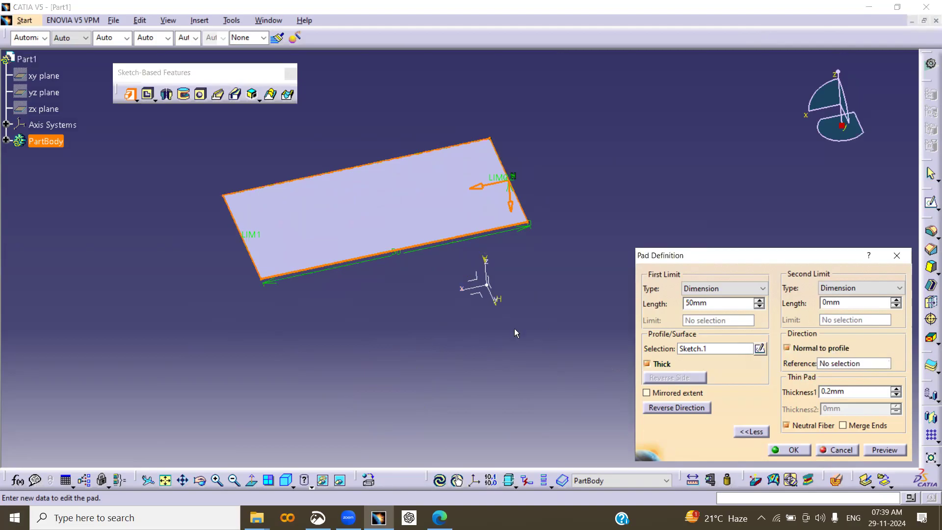
- Accept the thin pad definition and start the Pocket tool
{"action": "middle_click_drag", "start_coordinate": [511, 325], "coordinate": [542, 248]}
{"action": "left_click", "coordinate": [791, 450]}
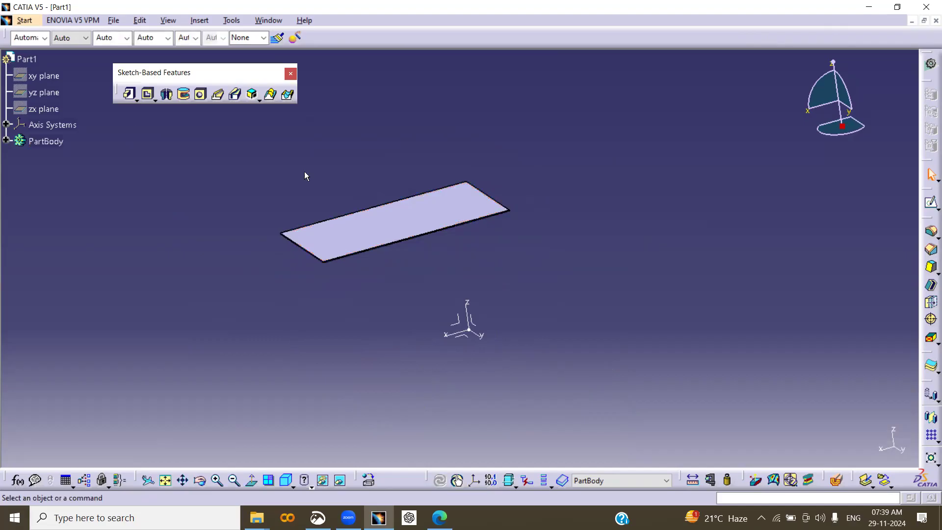
{"action": "left_click", "coordinate": [148, 94]}
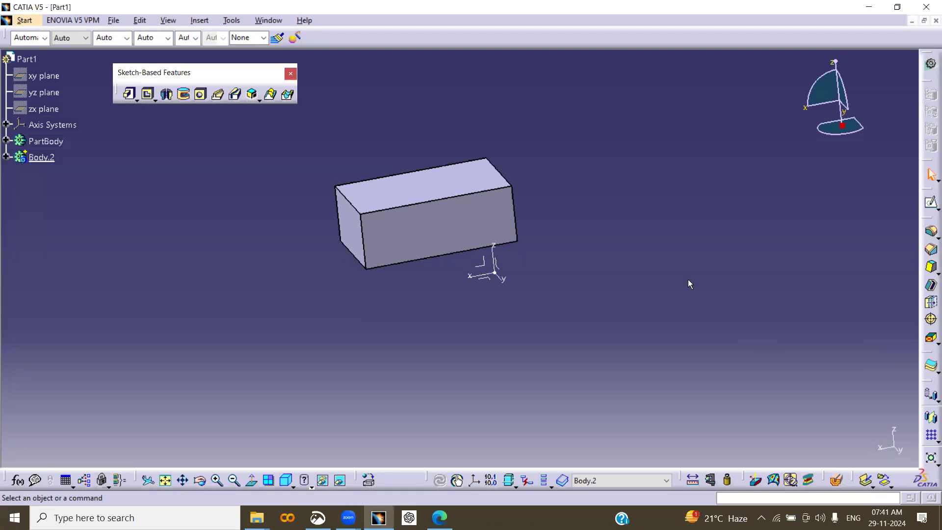
- Sketch a small centered rectangle near the middle of the block's long side face and exit the sketch
{"action": "middle_click_drag", "start_coordinate": [590, 292], "coordinate": [619, 307]}
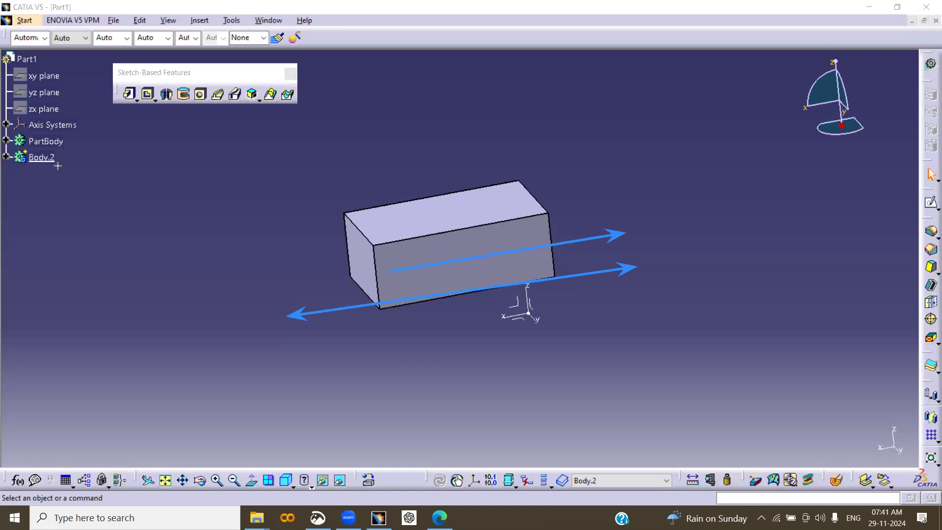
{"action": "left_click_drag", "start_coordinate": [356, 243], "coordinate": [373, 279]}
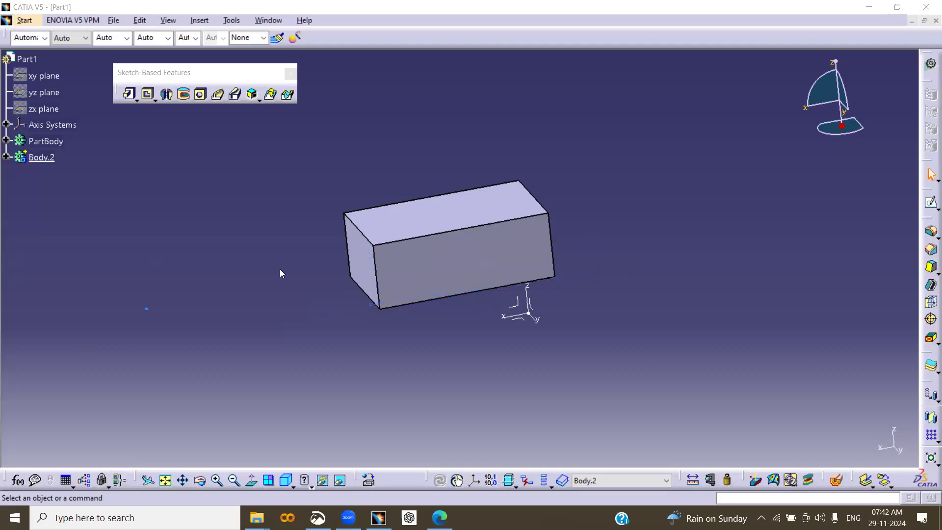
{"action": "left_click", "coordinate": [472, 273]}
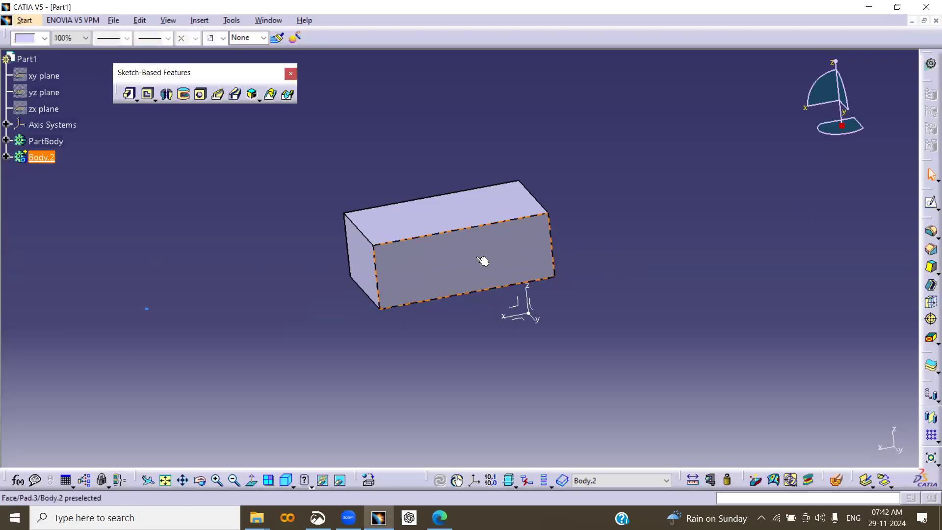
{"action": "left_click", "coordinate": [930, 203]}
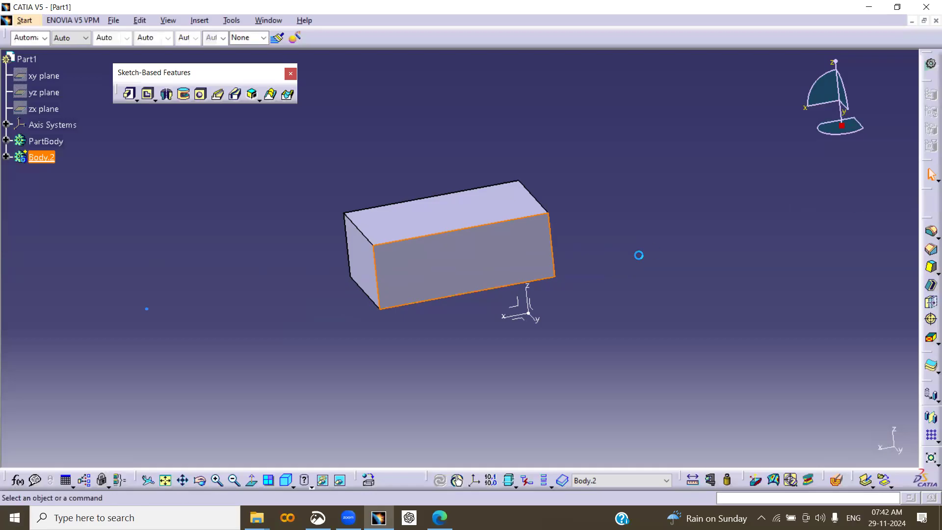
{"action": "left_click", "coordinate": [910, 321]}
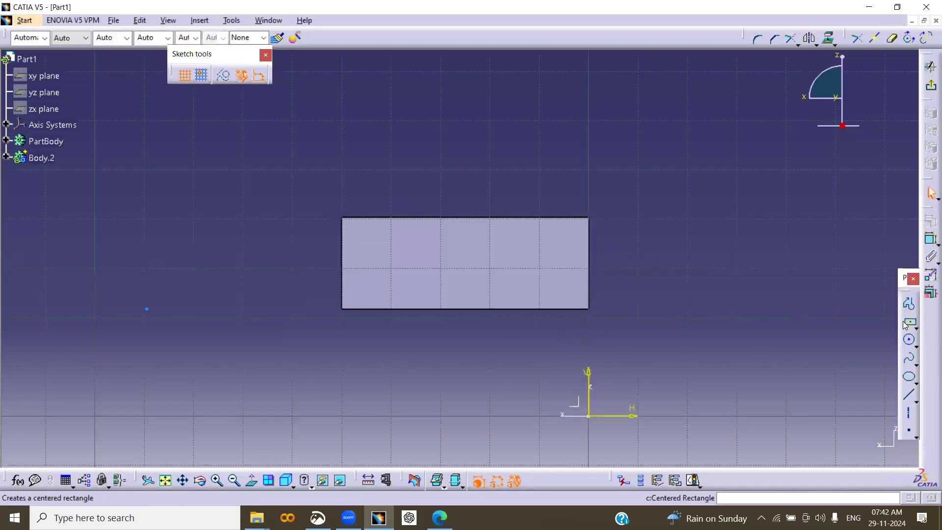
{"action": "left_click", "coordinate": [456, 254]}
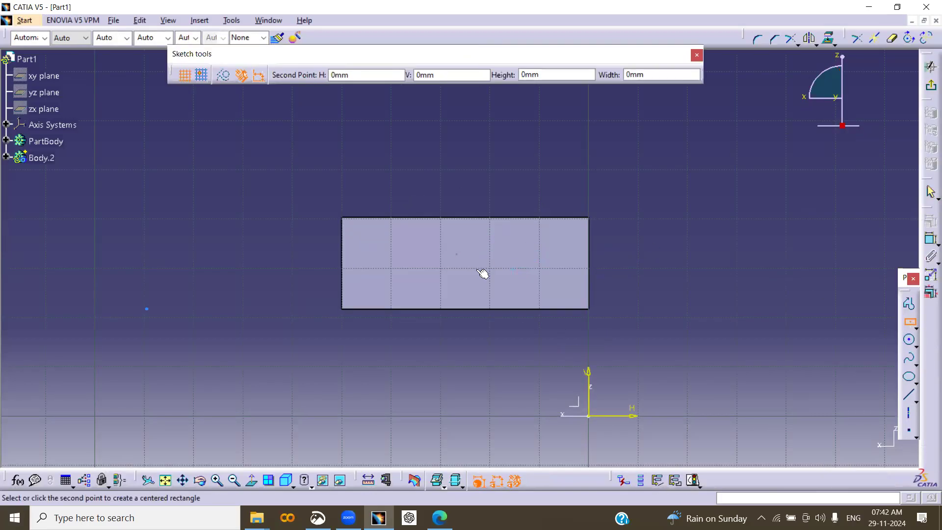
{"action": "left_click", "coordinate": [491, 277]}
{"action": "left_click", "coordinate": [541, 159]}
{"action": "left_click", "coordinate": [932, 85]}
- Start a pocket from the rectangle sketch on the block's side face and preview the cut
{"action": "middle_click_drag", "start_coordinate": [439, 347], "coordinate": [415, 323]}
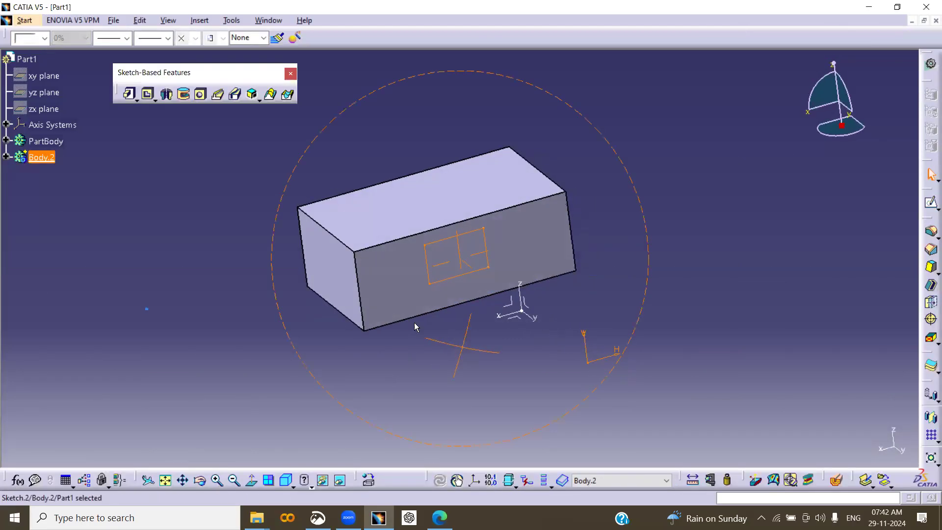
{"action": "left_click", "coordinate": [148, 94]}
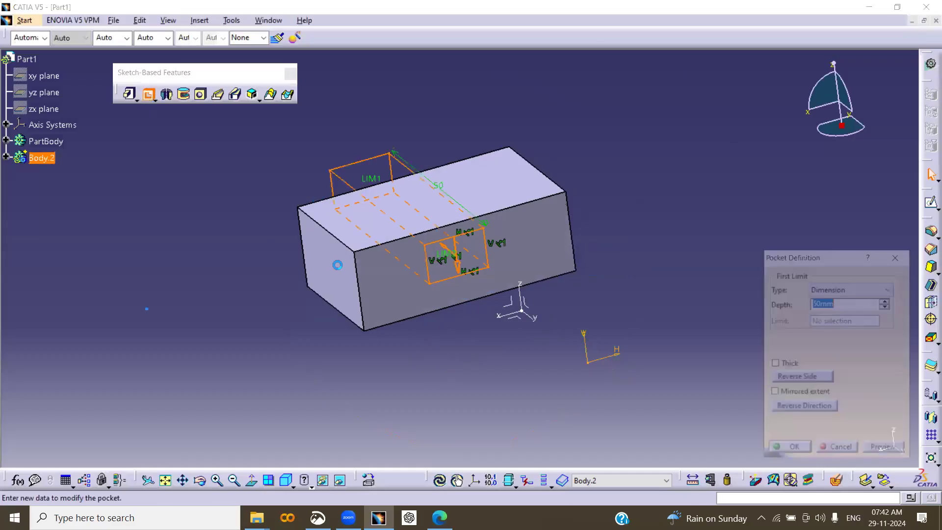
{"action": "middle_click_drag", "start_coordinate": [491, 316], "coordinate": [572, 270]}
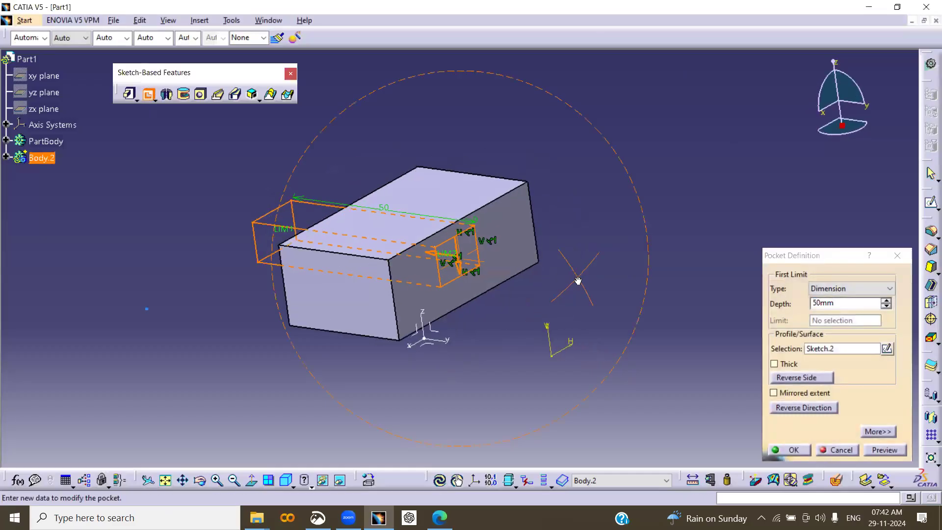
{"action": "left_click", "coordinate": [883, 450]}
{"action": "middle_click_drag", "start_coordinate": [585, 234], "coordinate": [535, 312]}
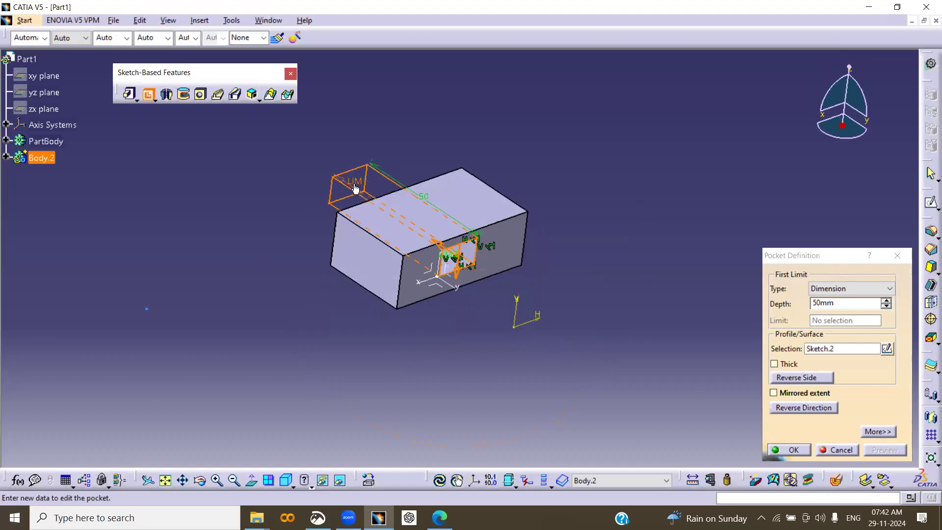
- Shorten the pocket's first limit to 17 mm by its limit handle in the model and preview the cut
{"action": "left_click_drag", "start_coordinate": [358, 191], "coordinate": [423, 235]}
{"action": "middle_click_drag", "start_coordinate": [384, 296], "coordinate": [566, 297]}
{"action": "left_click", "coordinate": [883, 451]}
{"action": "middle_click_drag", "start_coordinate": [579, 296], "coordinate": [514, 316]}
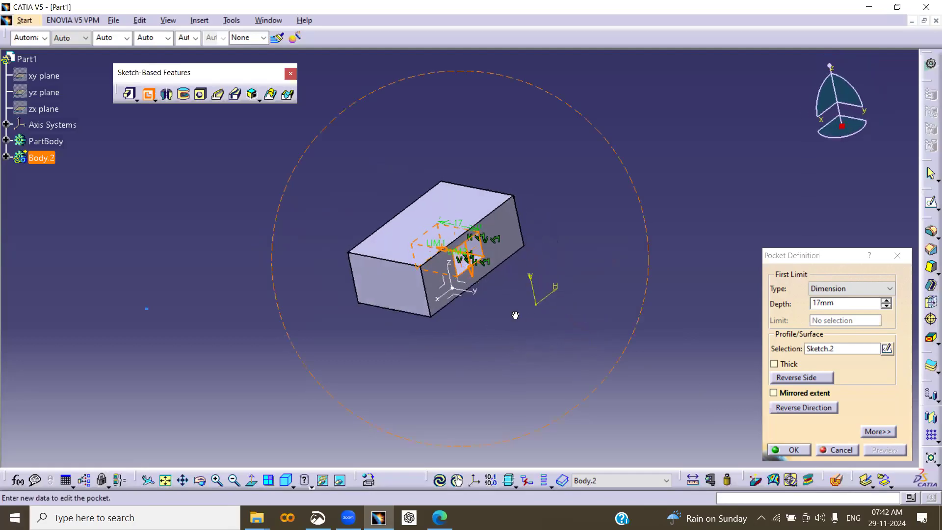
- Extend the pocket's first limit to 117 mm, flip its direction, and try Mirrored extent on and off
{"action": "mouse_move", "coordinate": [301, 244]}
{"action": "left_mouse_down"}
{"action": "mouse_move", "coordinate": [235, 242]}
{"action": "mouse_move", "coordinate": [316, 252]}
{"action": "mouse_move", "coordinate": [297, 253]}
{"action": "left_mouse_up"}
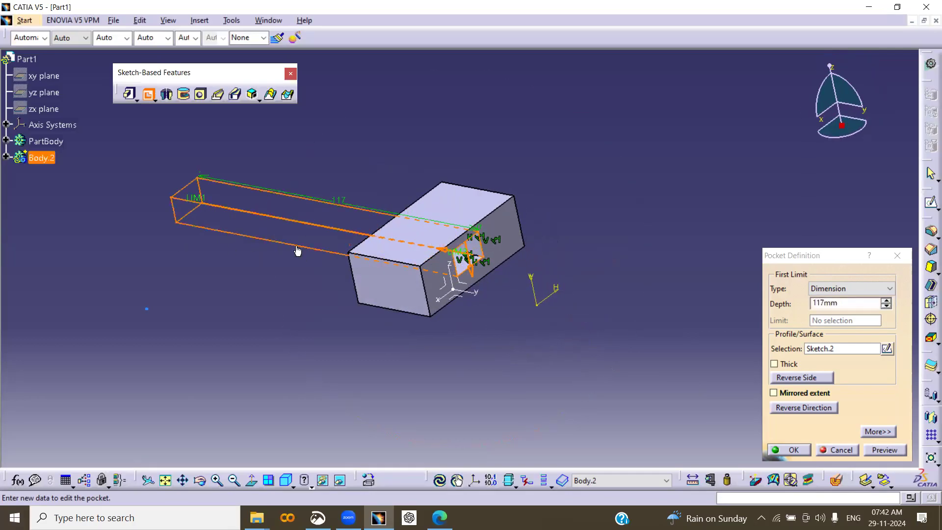
{"action": "left_click", "coordinate": [449, 258]}
{"action": "left_click", "coordinate": [775, 393]}
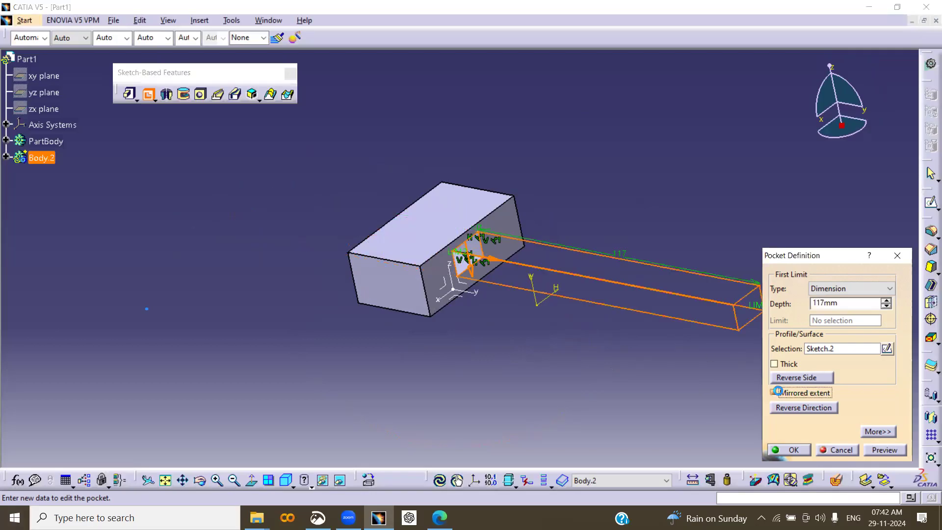
{"action": "middle_click_drag", "start_coordinate": [640, 336], "coordinate": [587, 290]}
{"action": "left_click", "coordinate": [784, 395]}
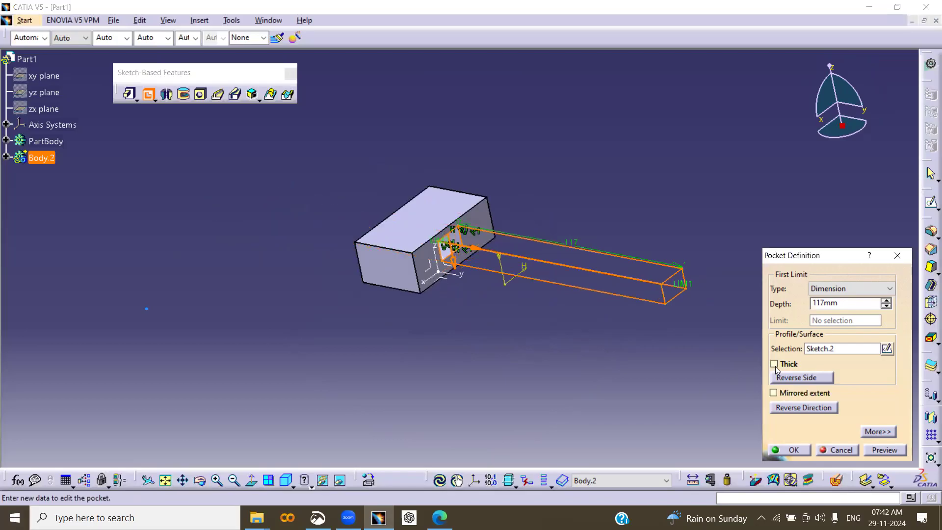
- Make the pocket Thick, reverse its direction back through the block, and preview the thin pocket
{"action": "left_click", "coordinate": [775, 364]}
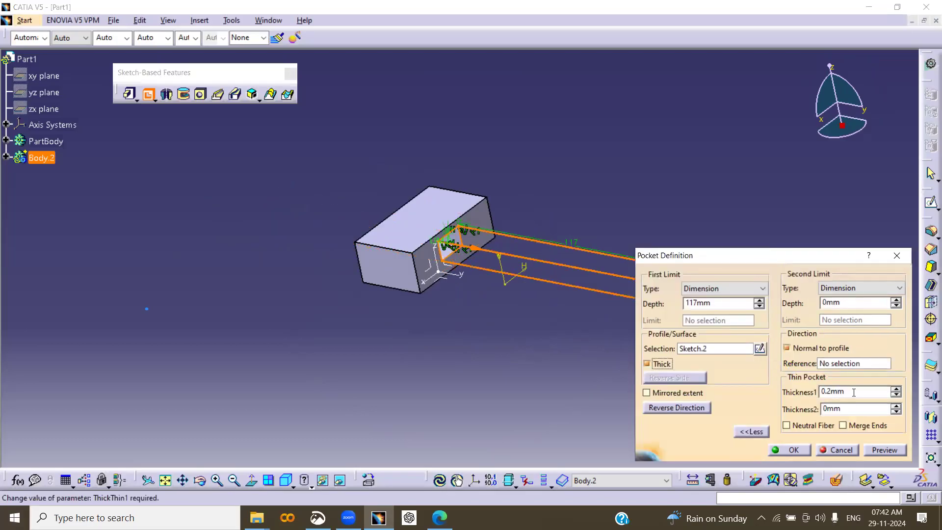
{"action": "left_click", "coordinate": [691, 412]}
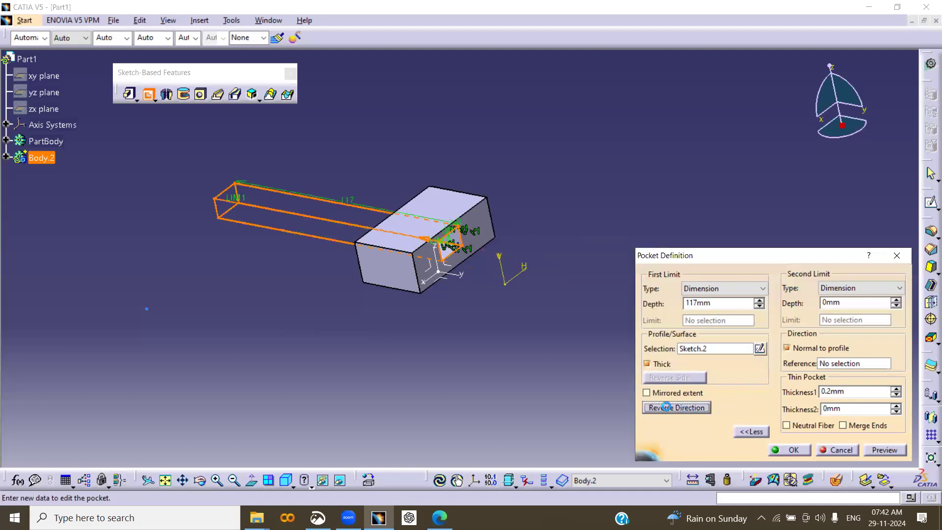
{"action": "left_click", "coordinate": [885, 450]}
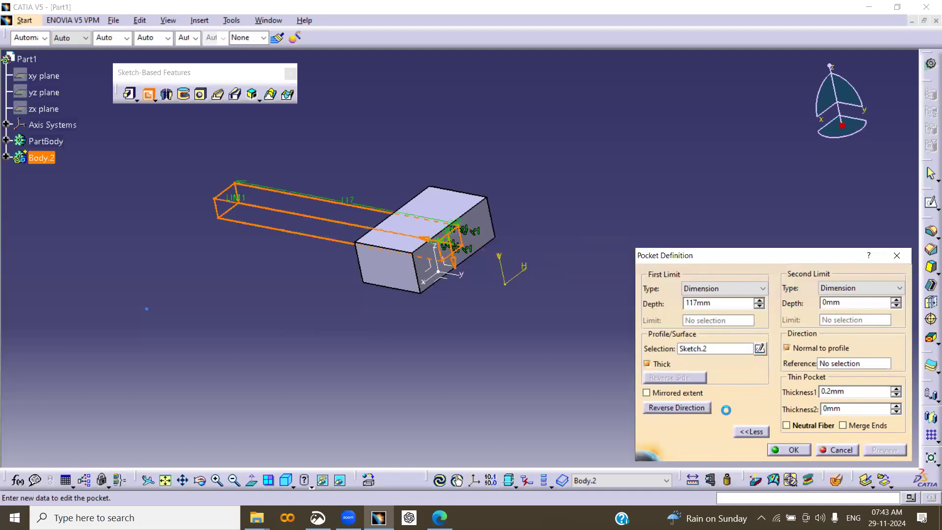
{"action": "middle_click_drag", "start_coordinate": [597, 378], "coordinate": [513, 314]}
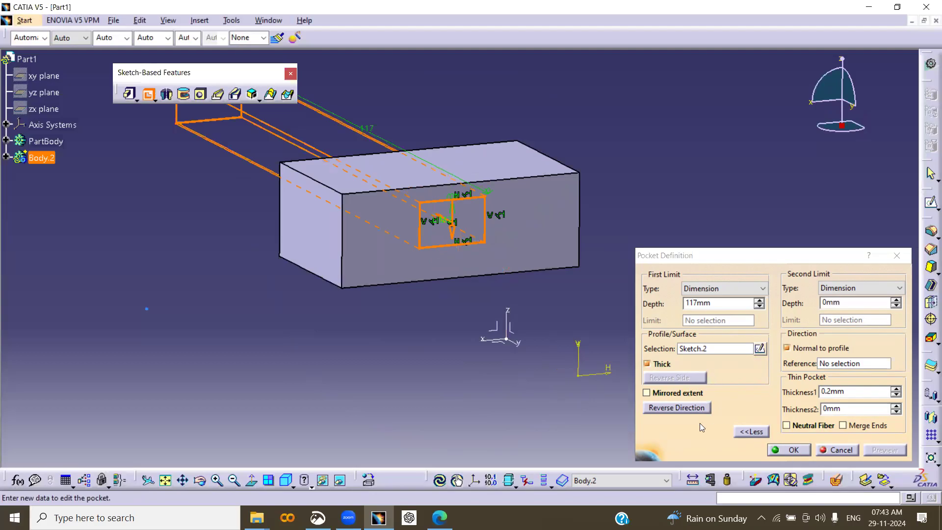
- Apply Mirrored extent to the thick pocket, accept it, and view the block's face straight on
{"action": "left_click", "coordinate": [677, 394]}
{"action": "left_click", "coordinate": [789, 450]}
{"action": "middle_click_drag", "start_coordinate": [596, 325], "coordinate": [526, 263]}
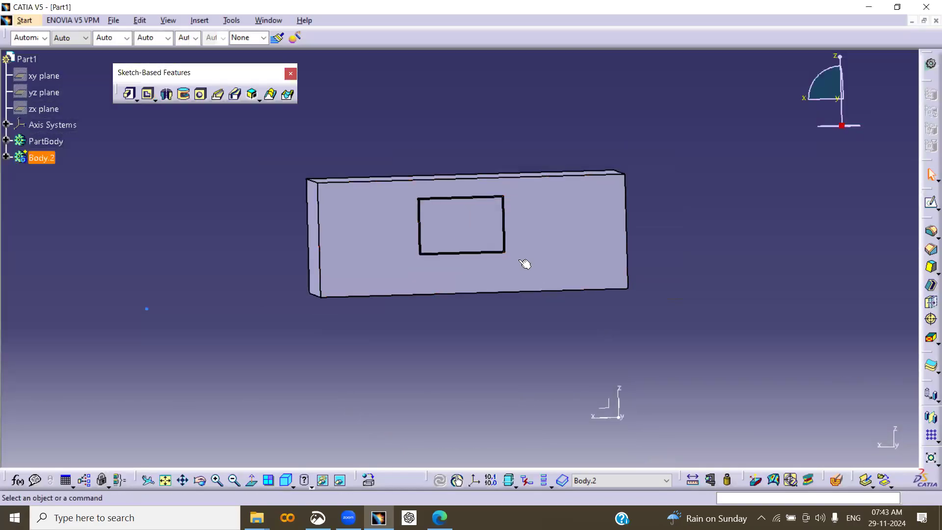
- Reopen Pocket.1 from the expanded Body.2 tree, set Thickness1 to 5 mm, and preview the cut
{"action": "double_click", "coordinate": [479, 229]}
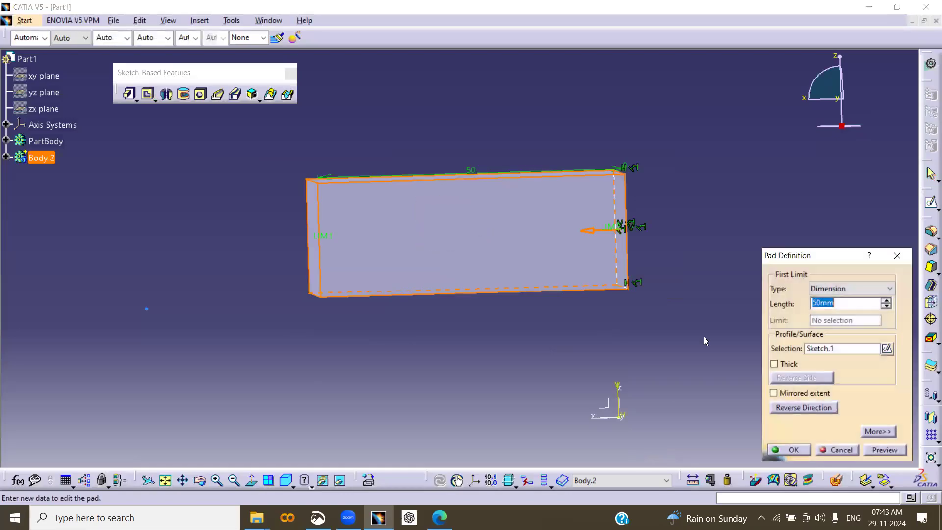
{"action": "left_click", "coordinate": [838, 450]}
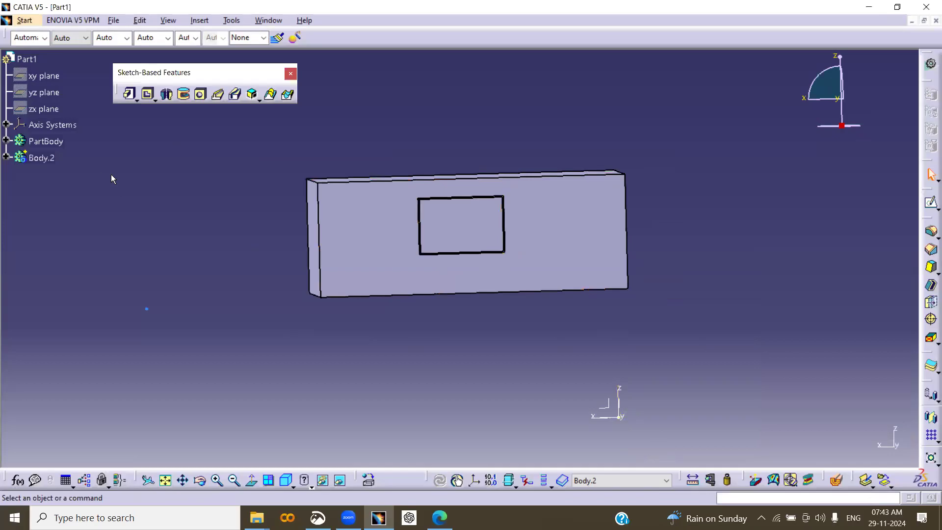
{"action": "left_click", "coordinate": [6, 157]}
{"action": "double_click", "coordinate": [49, 205]}
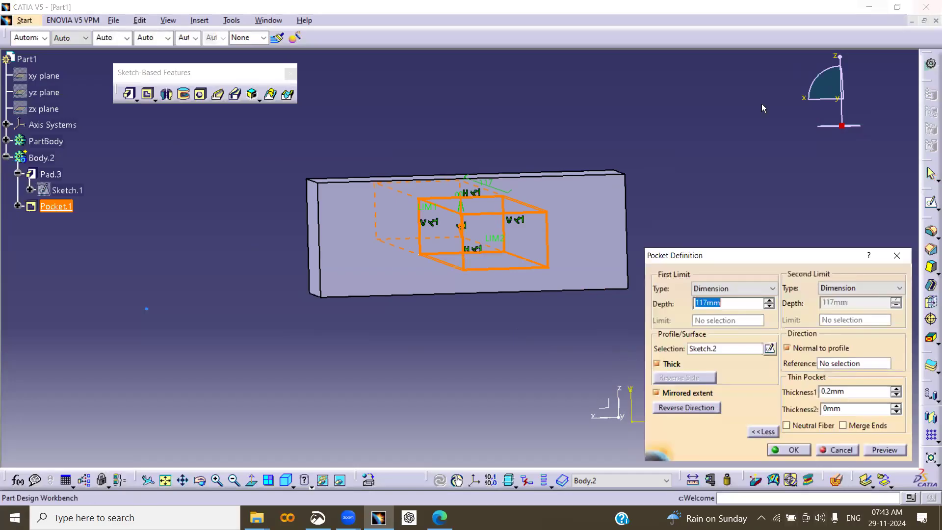
{"action": "left_click_drag", "start_coordinate": [852, 391], "coordinate": [804, 390]}
{"action": "type", "text": "5"}
{"action": "left_click", "coordinate": [886, 450]}
{"action": "middle_click_drag", "start_coordinate": [527, 258], "coordinate": [548, 268]}
- Set the thick pocket's Thickness1 to 2 mm and accept the pocket
{"action": "double_click", "coordinate": [824, 392]}
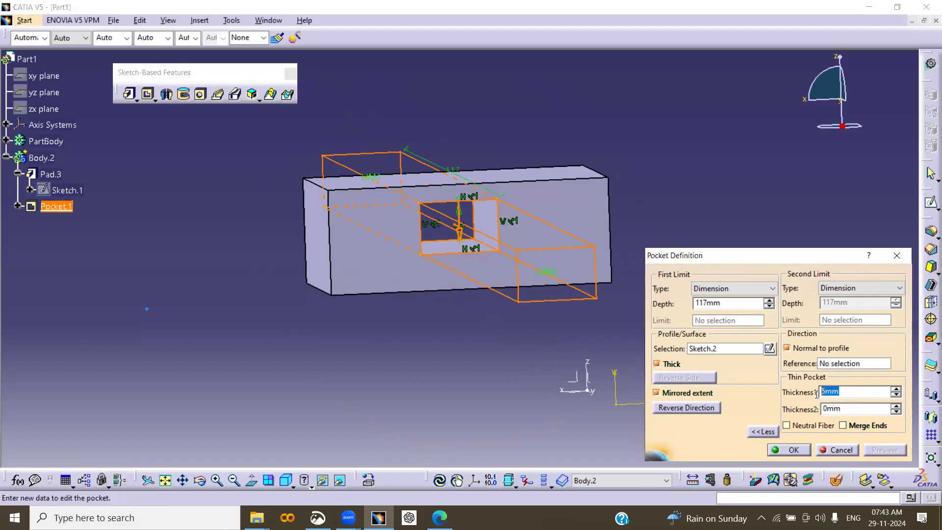
{"action": "type", "text": "2"}
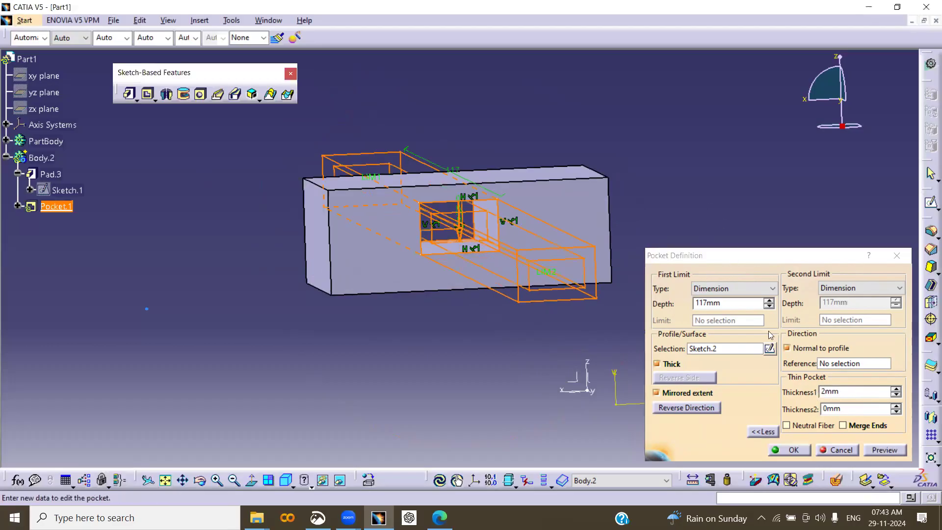
{"action": "left_click", "coordinate": [799, 449]}
{"action": "middle_click_drag", "start_coordinate": [663, 200], "coordinate": [676, 249]}
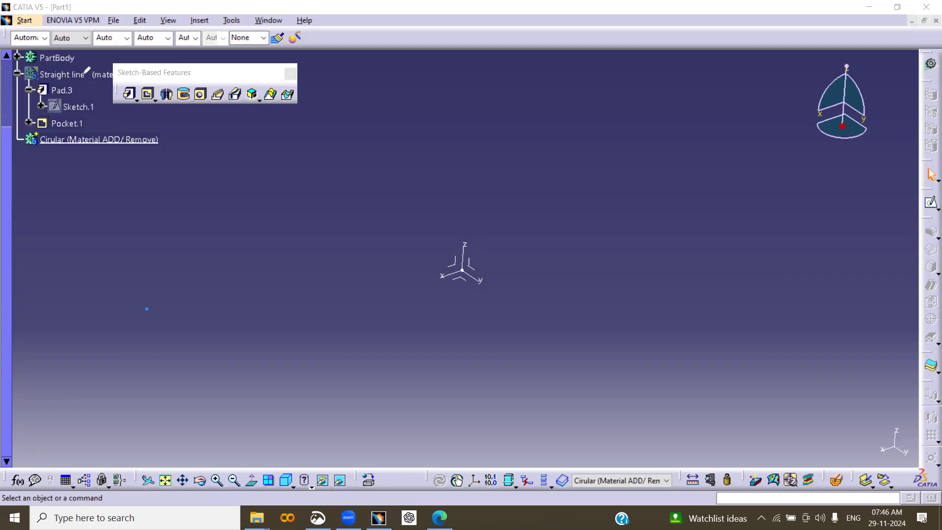
- Move the Sketch-Based Features toolbar clear of the specification tree
{"action": "mouse_move", "coordinate": [81, 64]}
{"action": "left_mouse_down"}
{"action": "mouse_move", "coordinate": [35, 67]}
{"action": "mouse_move", "coordinate": [106, 100]}
{"action": "mouse_move", "coordinate": [130, 64]}
{"action": "mouse_move", "coordinate": [84, 67]}
{"action": "mouse_move", "coordinate": [39, 84]}
{"action": "mouse_move", "coordinate": [52, 104]}
{"action": "mouse_move", "coordinate": [71, 85]}
{"action": "left_mouse_up"}
{"action": "left_click_drag", "start_coordinate": [173, 78], "coordinate": [494, 88]}
{"action": "left_click", "coordinate": [229, 80]}
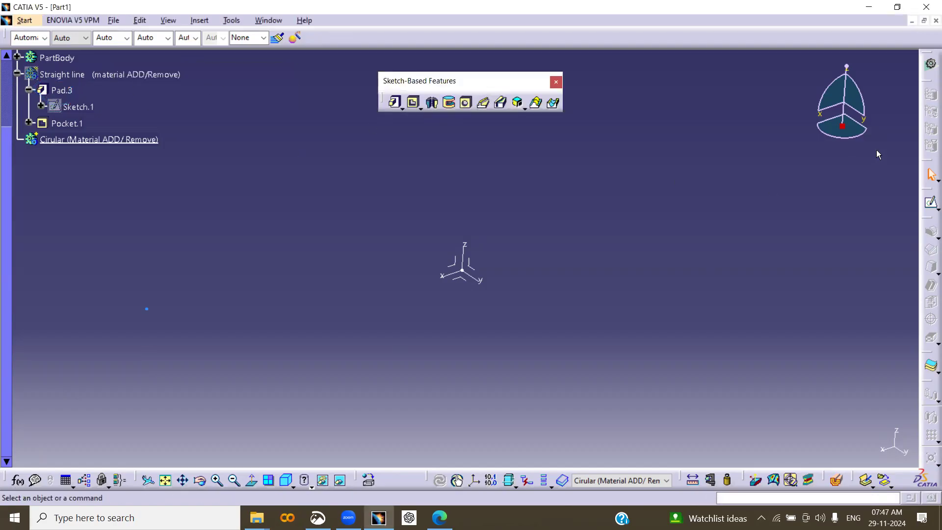
{"action": "key", "text": "ctrl+shift+3"}
{"action": "mouse_move", "coordinate": [92, 74]}
{"action": "left_mouse_down"}
{"action": "mouse_move", "coordinate": [142, 74]}
{"action": "mouse_move", "coordinate": [69, 87]}
{"action": "mouse_move", "coordinate": [133, 60]}
{"action": "mouse_move", "coordinate": [163, 69]}
{"action": "mouse_move", "coordinate": [143, 97]}
{"action": "mouse_move", "coordinate": [77, 119]}
{"action": "left_mouse_up"}
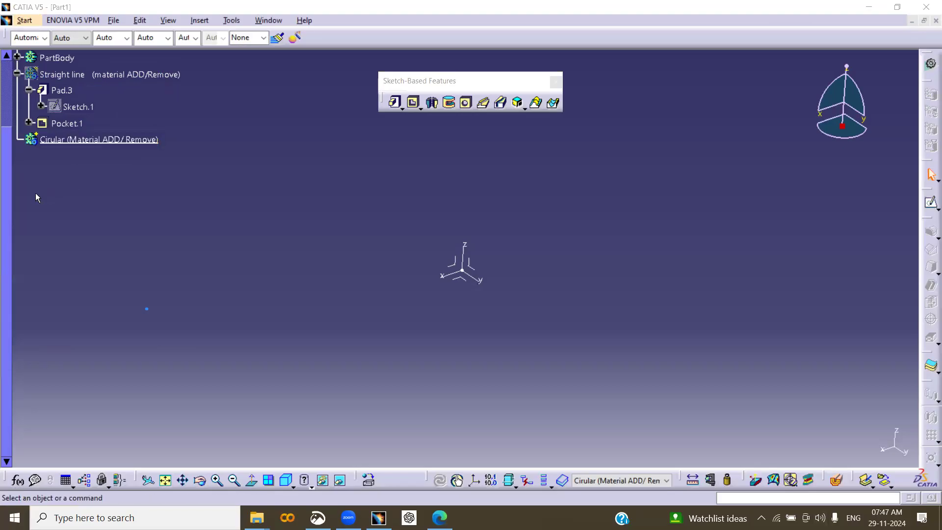
{"action": "left_click_drag", "start_coordinate": [313, 155], "coordinate": [313, 307]}
{"action": "mouse_move", "coordinate": [334, 218]}
{"action": "left_mouse_down"}
{"action": "mouse_move", "coordinate": [364, 216]}
{"action": "mouse_move", "coordinate": [367, 229]}
{"action": "mouse_move", "coordinate": [397, 235]}
{"action": "mouse_move", "coordinate": [365, 256]}
{"action": "left_mouse_up"}
{"action": "left_click_drag", "start_coordinate": [468, 188], "coordinate": [483, 240]}
- Open the Shaft definition to examine its angle limits, profile and axis settings, and close it without creating anything
{"action": "left_click", "coordinate": [433, 104]}
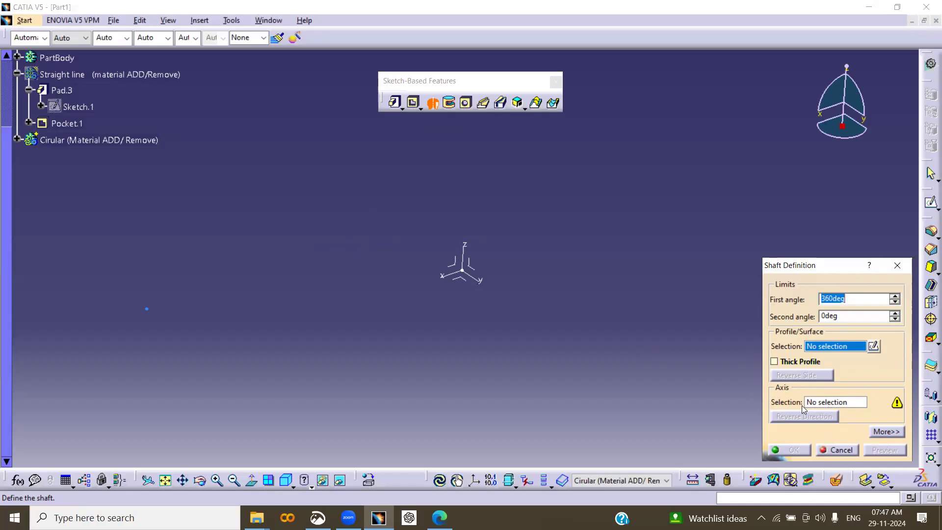
{"action": "left_click", "coordinate": [839, 451]}
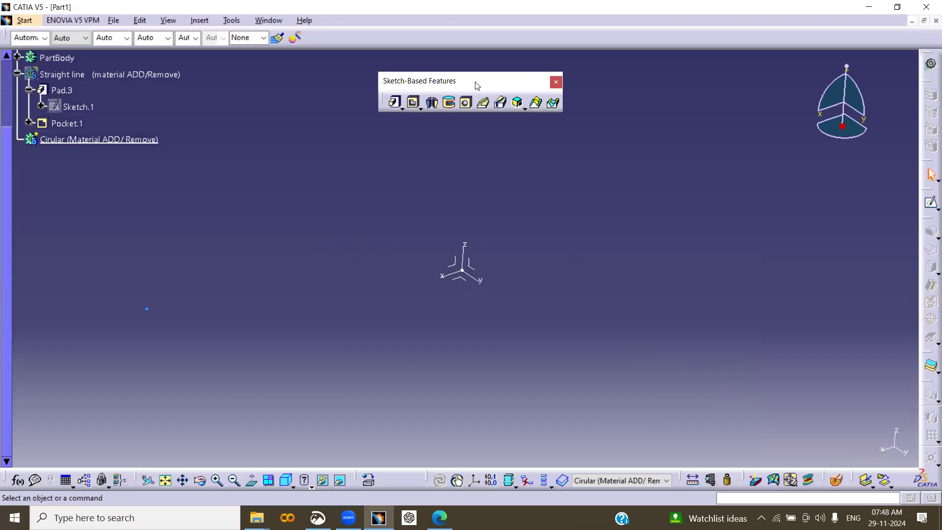
- Sketch a tall centered rectangle on the yz plane, offset to the positive side of the vertical axis, and exit the sketch
{"action": "left_click_drag", "start_coordinate": [472, 79], "coordinate": [484, 47]}
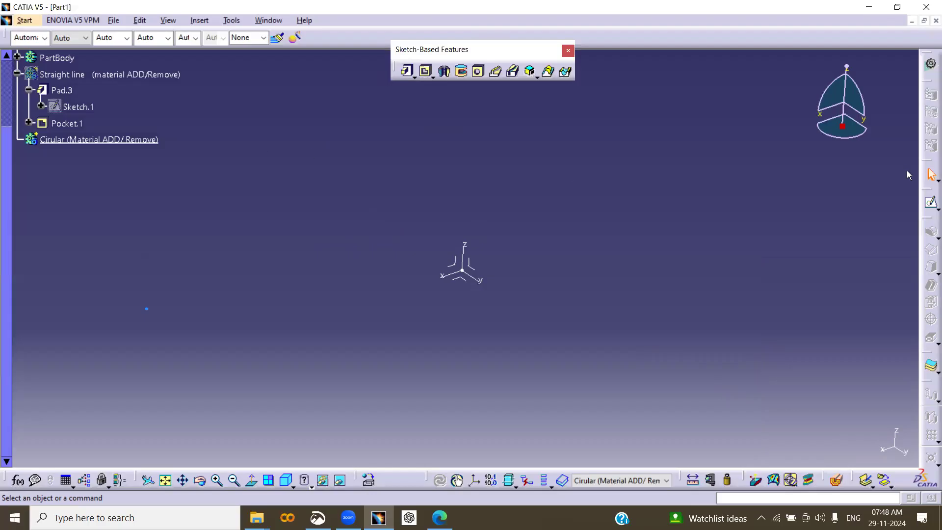
{"action": "left_click", "coordinate": [932, 203]}
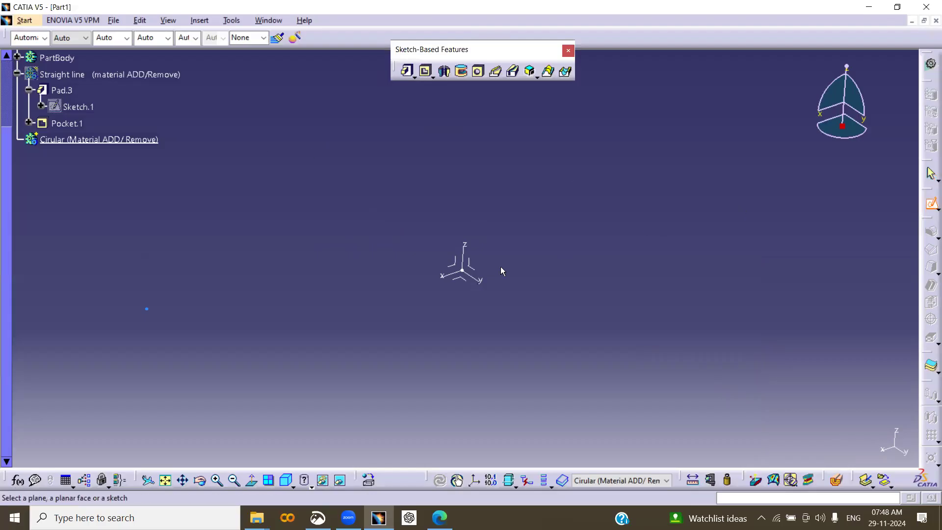
{"action": "left_click", "coordinate": [479, 271]}
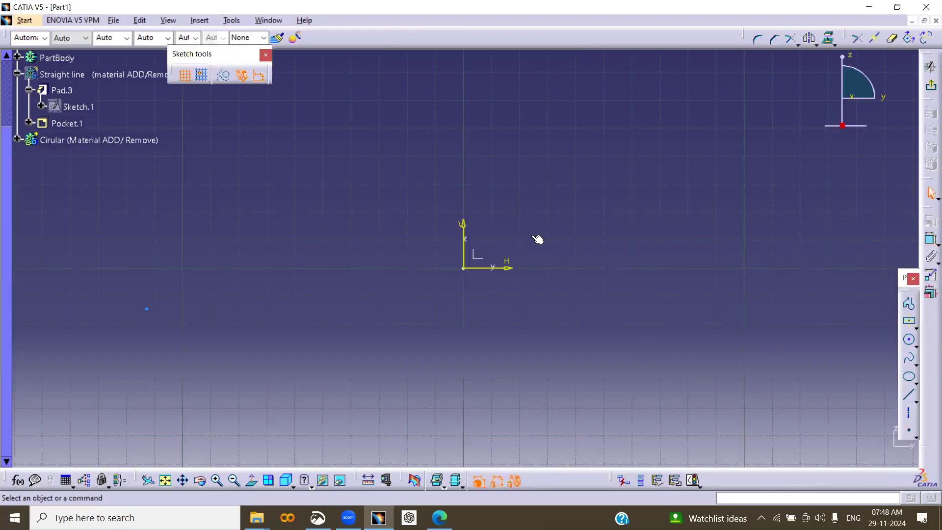
{"action": "left_click", "coordinate": [909, 322]}
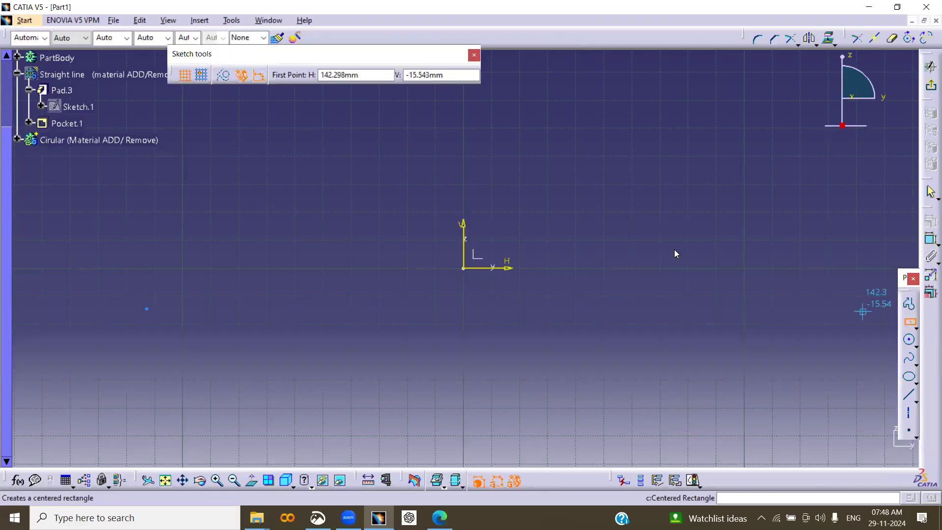
{"action": "left_click", "coordinate": [493, 193]}
{"action": "left_click", "coordinate": [511, 248]}
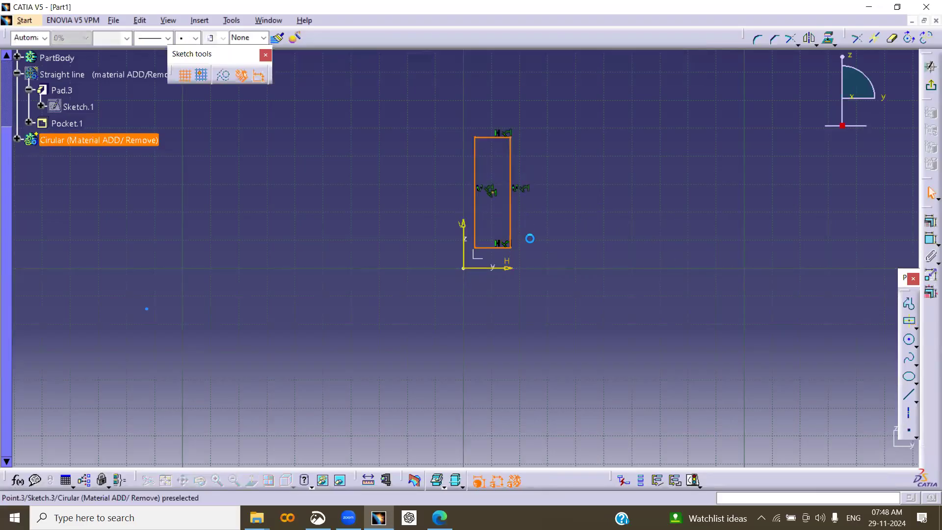
{"action": "left_click", "coordinate": [931, 85]}
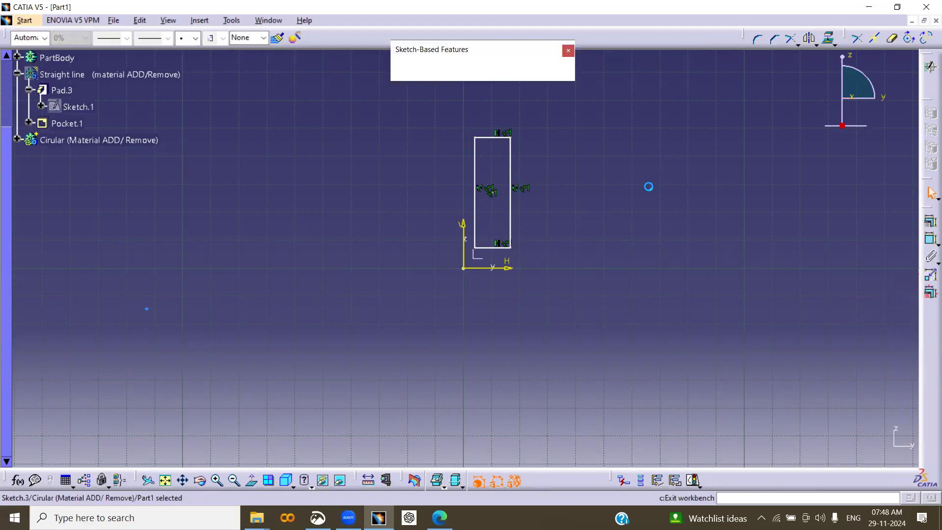
{"action": "left_click", "coordinate": [643, 205]}
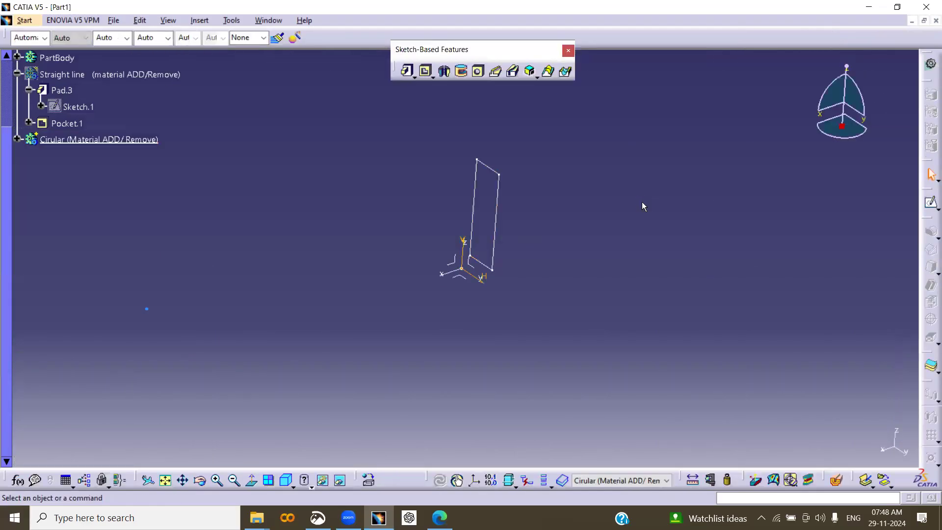
- Start a Shaft from the rectangle sketch about the sketch's vertical axis at 360 degrees and preview the hollow cylinder
{"action": "left_click", "coordinate": [445, 71]}
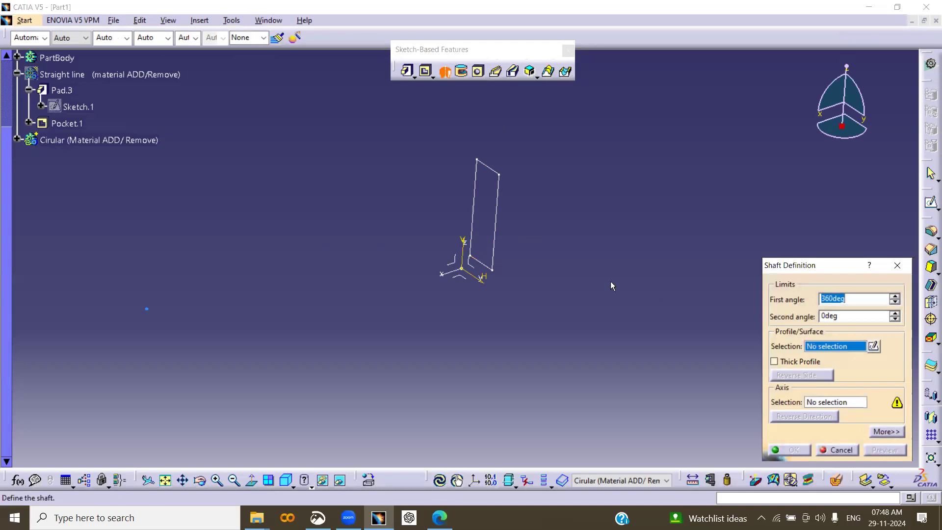
{"action": "left_click", "coordinate": [497, 237]}
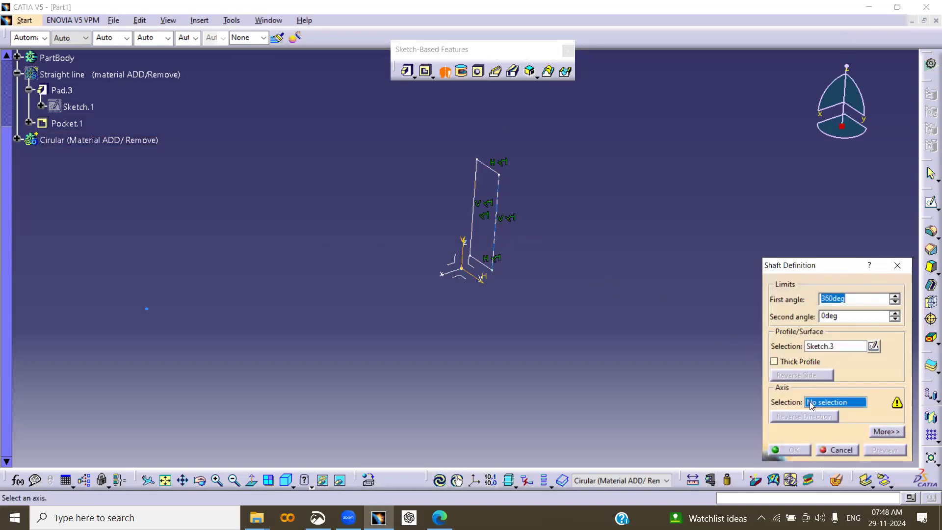
{"action": "mouse_move", "coordinate": [471, 334]}
{"action": "middle_mouse_down"}
{"action": "mouse_move", "coordinate": [515, 332]}
{"action": "mouse_move", "coordinate": [500, 309]}
{"action": "middle_mouse_up"}
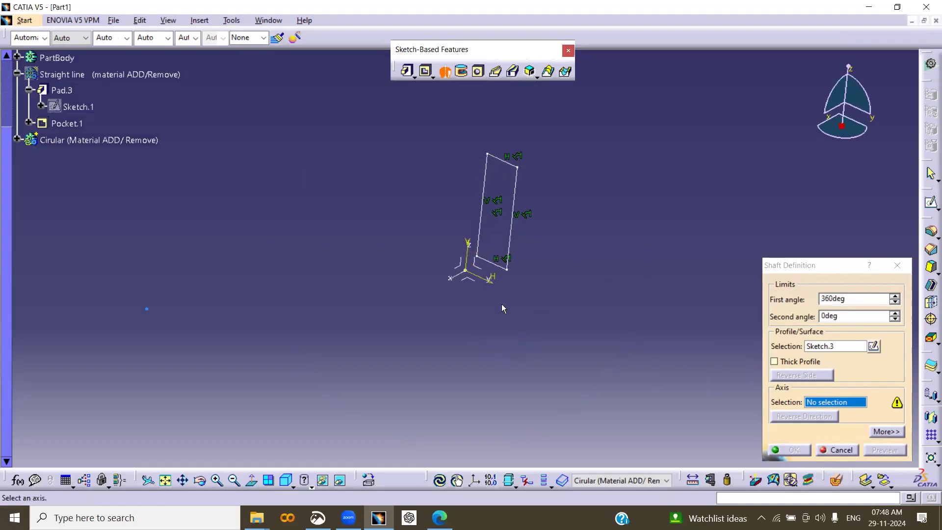
{"action": "left_click", "coordinate": [471, 259]}
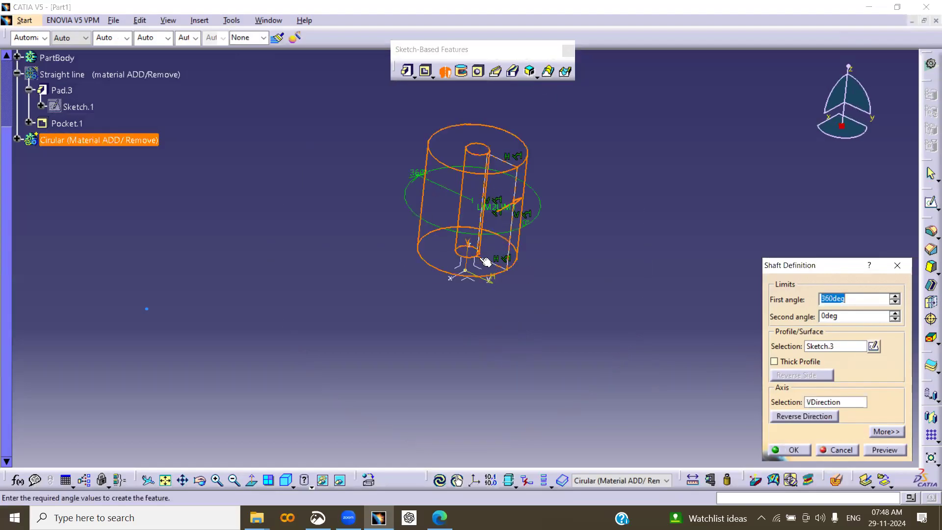
{"action": "left_click", "coordinate": [880, 450]}
{"action": "mouse_move", "coordinate": [505, 277]}
{"action": "middle_mouse_down"}
{"action": "mouse_move", "coordinate": [469, 339]}
{"action": "mouse_move", "coordinate": [488, 272]}
{"action": "mouse_move", "coordinate": [559, 237]}
{"action": "mouse_move", "coordinate": [572, 210]}
{"action": "mouse_move", "coordinate": [574, 276]}
{"action": "middle_mouse_up"}
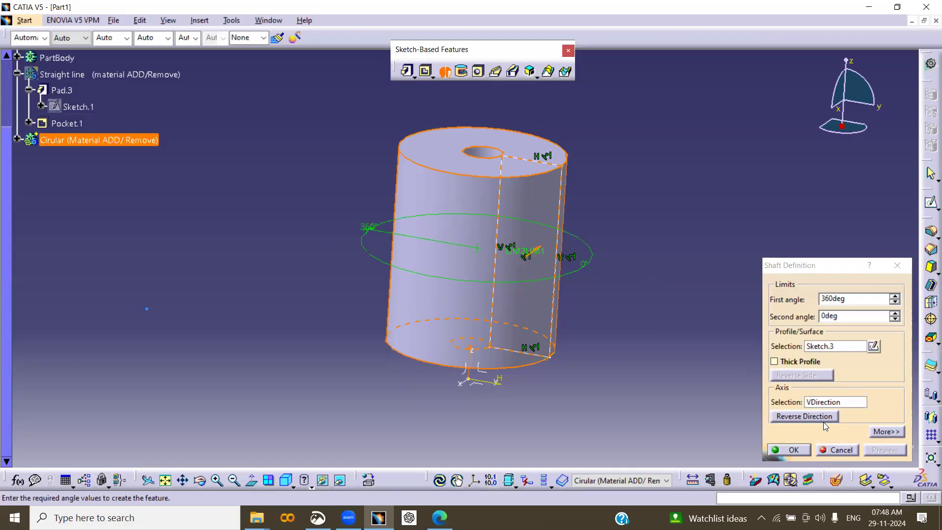
- Expand the shaft's additional options, set the first angle to 90 degrees, and preview the partial revolution
{"action": "left_click", "coordinate": [885, 433]}
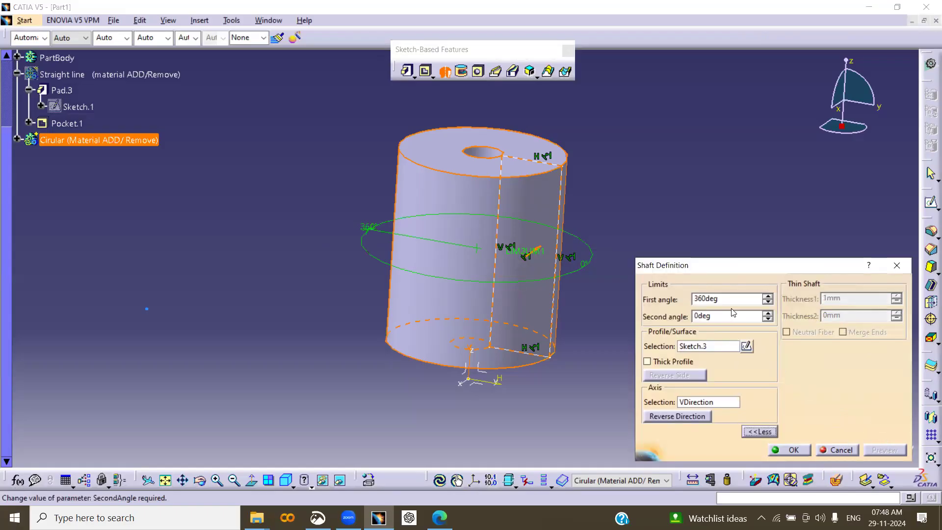
{"action": "left_click_drag", "start_coordinate": [725, 299], "coordinate": [681, 295]}
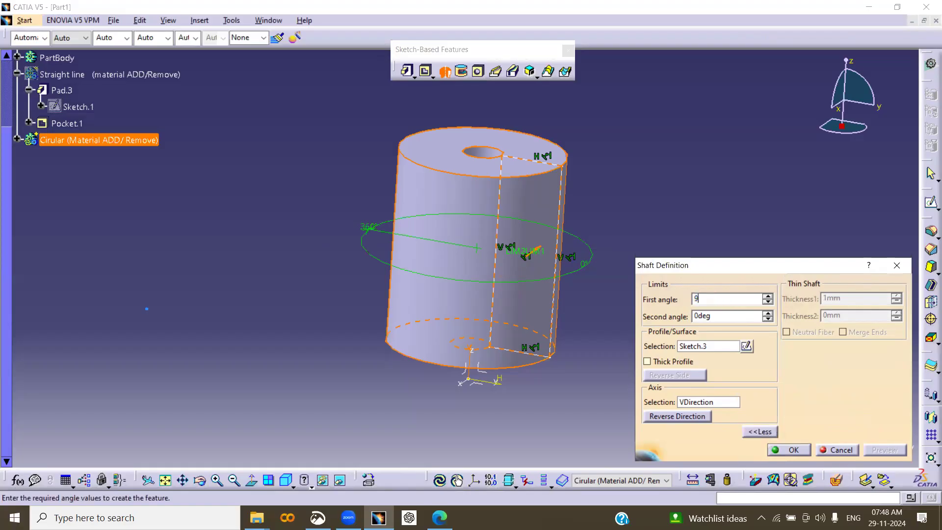
{"action": "key", "text": "Return"}
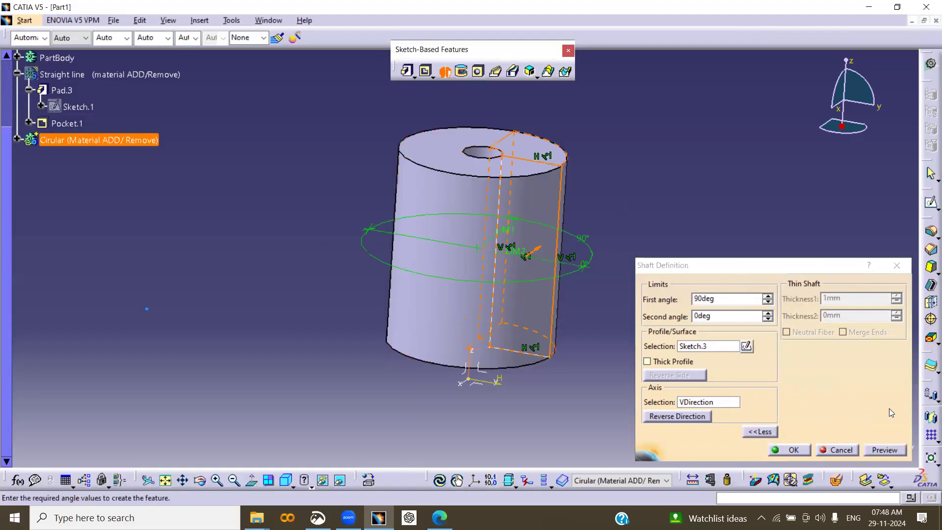
{"action": "left_click", "coordinate": [882, 451]}
{"action": "middle_click_drag", "start_coordinate": [581, 365], "coordinate": [591, 324]}
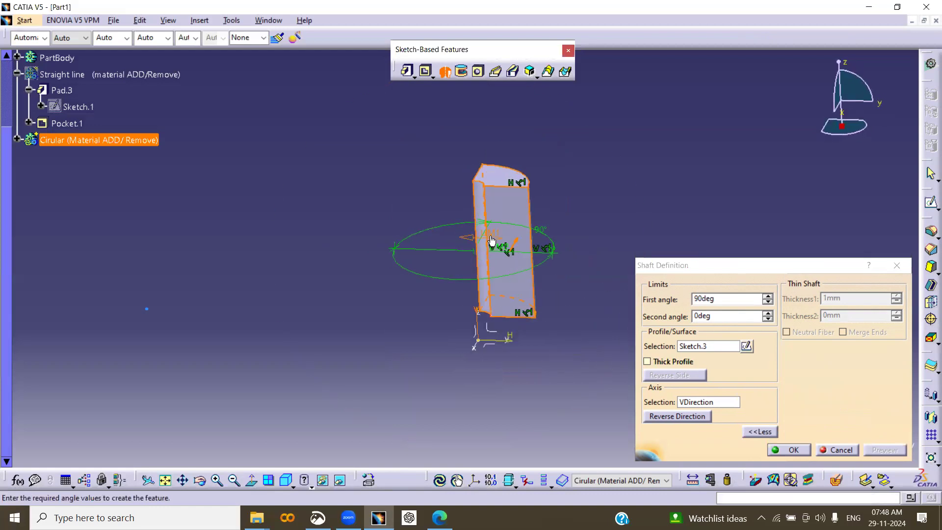
- Stretch the shaft's first angle limit directly in the model to 248 degrees and preview it
{"action": "left_click_drag", "start_coordinate": [491, 237], "coordinate": [412, 278]}
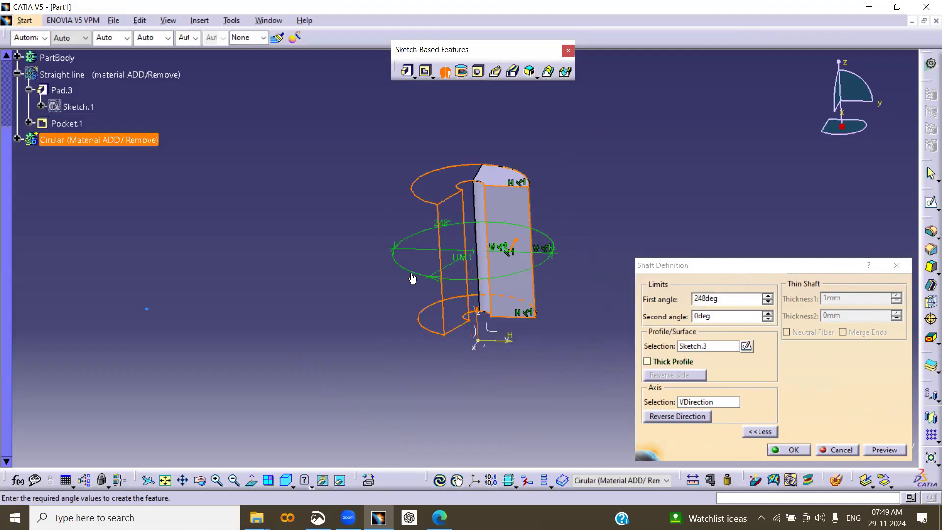
{"action": "left_click", "coordinate": [864, 445]}
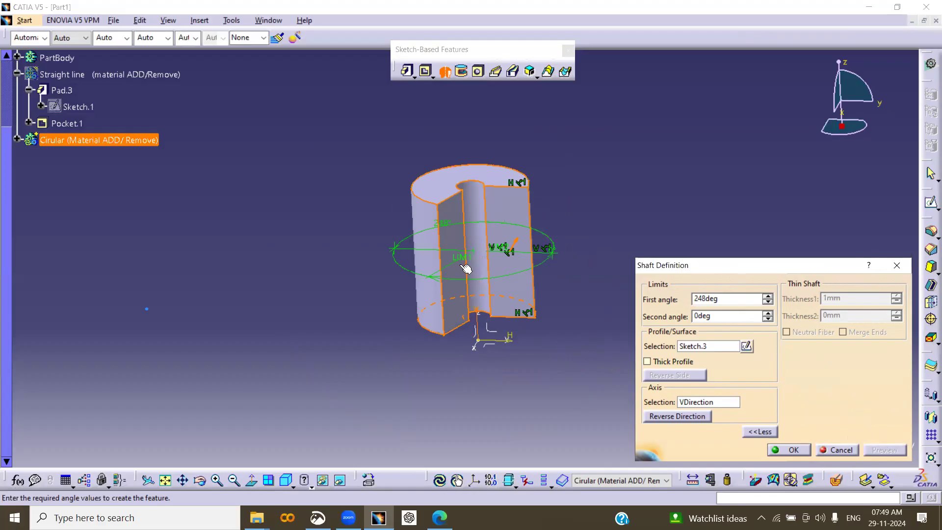
{"action": "mouse_move", "coordinate": [459, 258]}
{"action": "left_mouse_down"}
{"action": "mouse_move", "coordinate": [428, 249]}
{"action": "mouse_move", "coordinate": [468, 261]}
{"action": "left_mouse_up"}
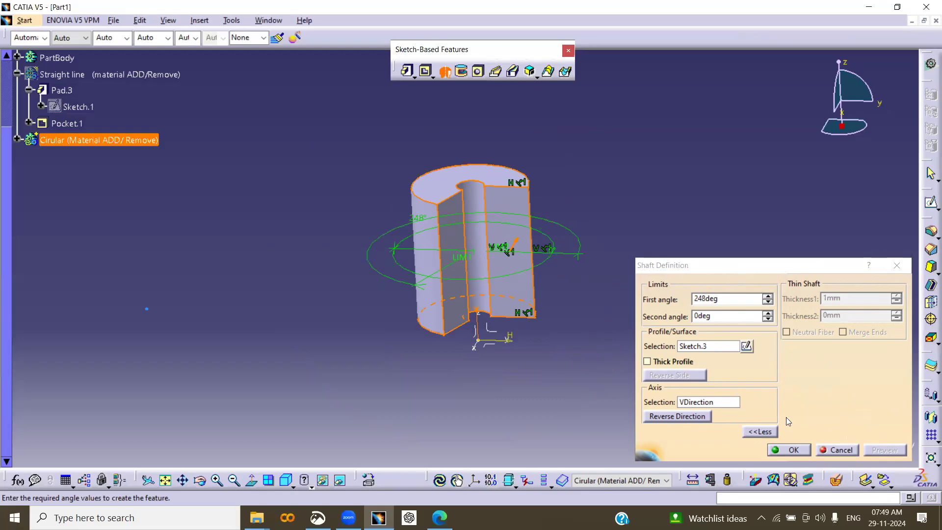
- Set the shaft's first angle to 360 degrees and preview the full revolution
{"action": "left_click", "coordinate": [663, 298]}
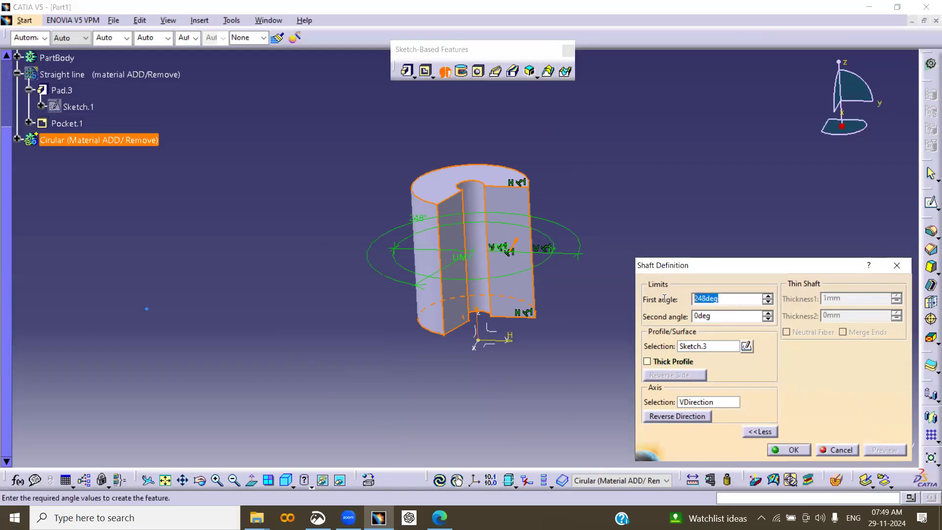
{"action": "type", "text": "360"}
{"action": "key", "text": "Return"}
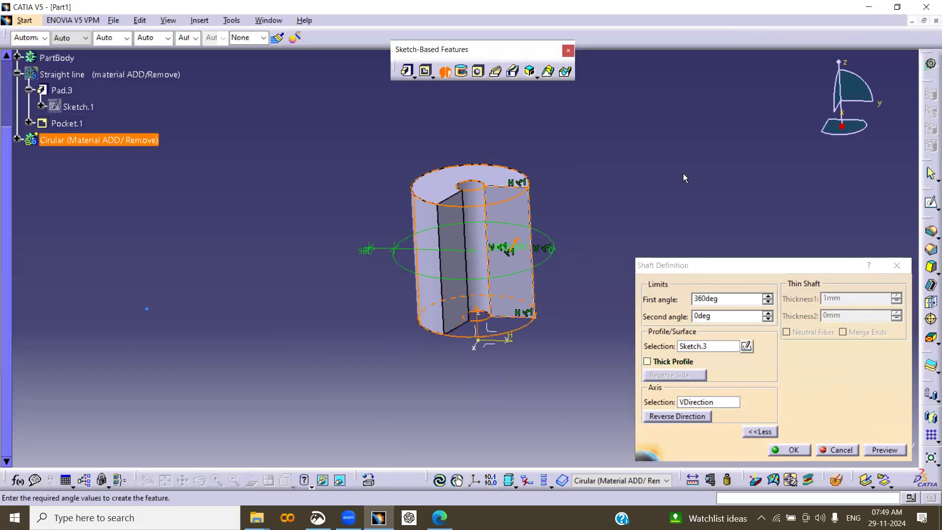
{"action": "left_click", "coordinate": [898, 451]}
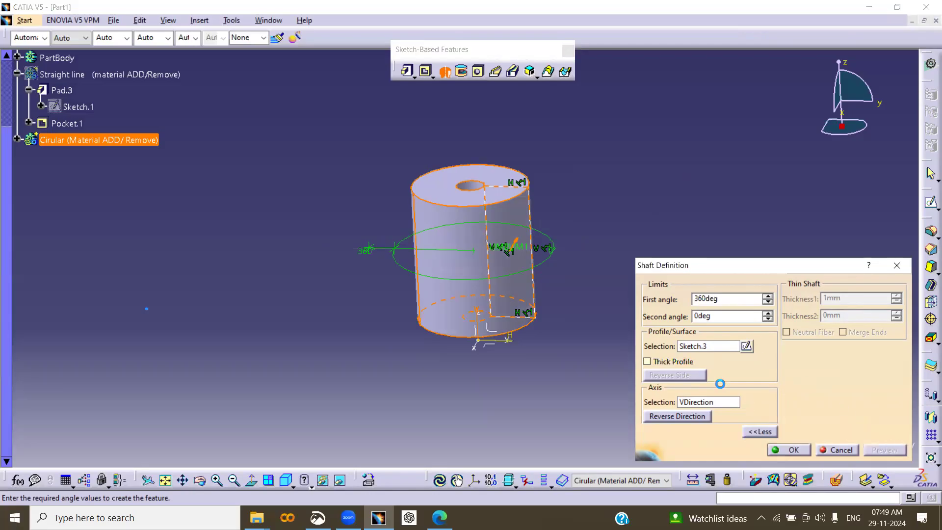
- Enable Thick Profile for the shaft, set Thickness1 to 5 mm, and preview the thin-walled result
{"action": "left_click", "coordinate": [648, 362]}
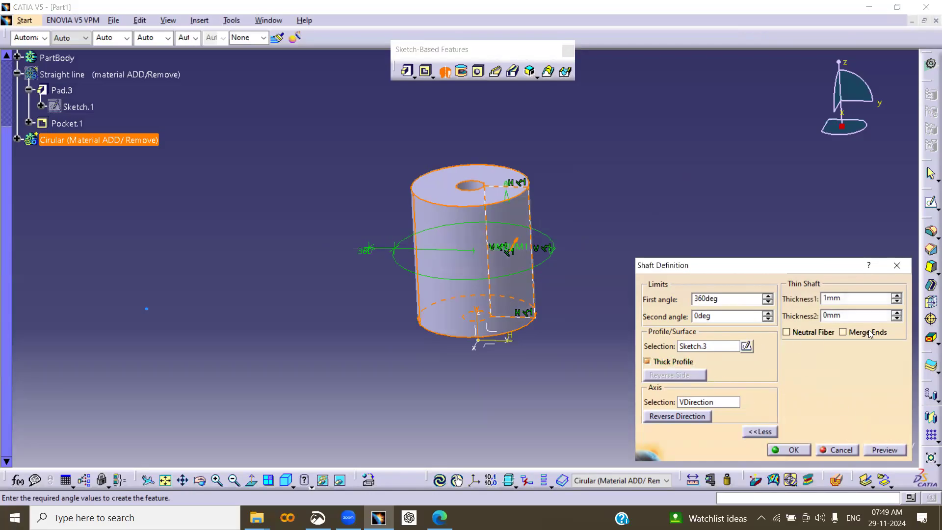
{"action": "left_click", "coordinate": [880, 450]}
{"action": "left_click_drag", "start_coordinate": [854, 298], "coordinate": [788, 298]}
{"action": "left_click", "coordinate": [712, 142]}
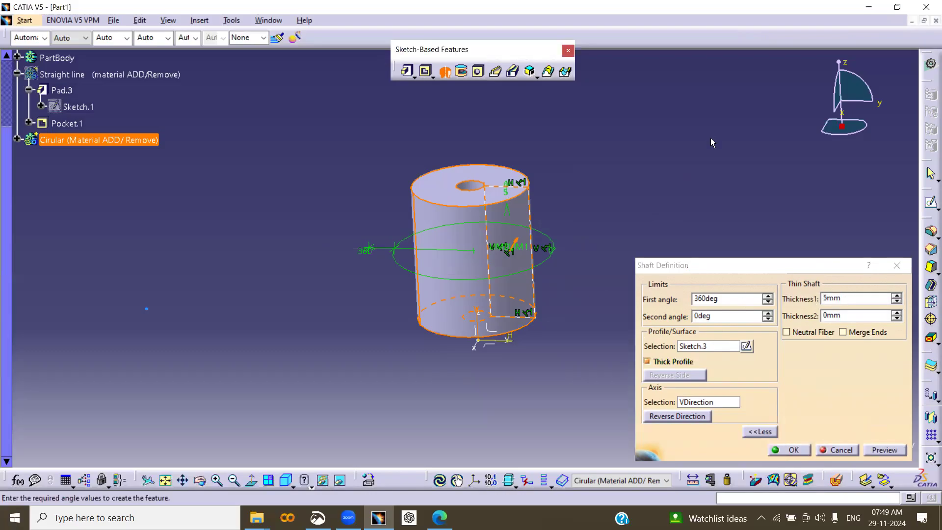
{"action": "left_click", "coordinate": [886, 450]}
{"action": "middle_click_drag", "start_coordinate": [490, 268], "coordinate": [549, 259]}
{"action": "middle_click_drag", "start_coordinate": [535, 208], "coordinate": [548, 287]}
- Set the shaft's Thickness1 to 25 mm, preview it, and accept the shaft
{"action": "left_click_drag", "start_coordinate": [856, 301], "coordinate": [795, 302]}
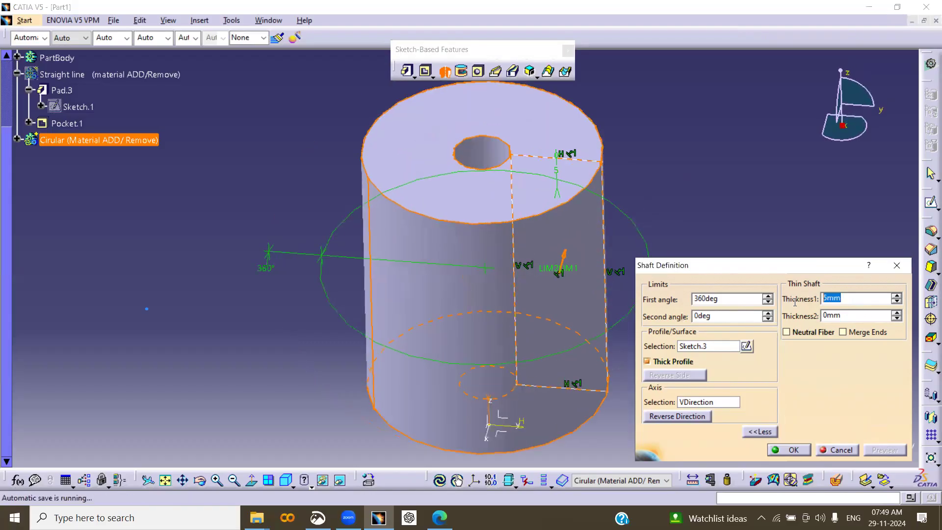
{"action": "type", "text": "25"}
{"action": "left_click", "coordinate": [732, 179]}
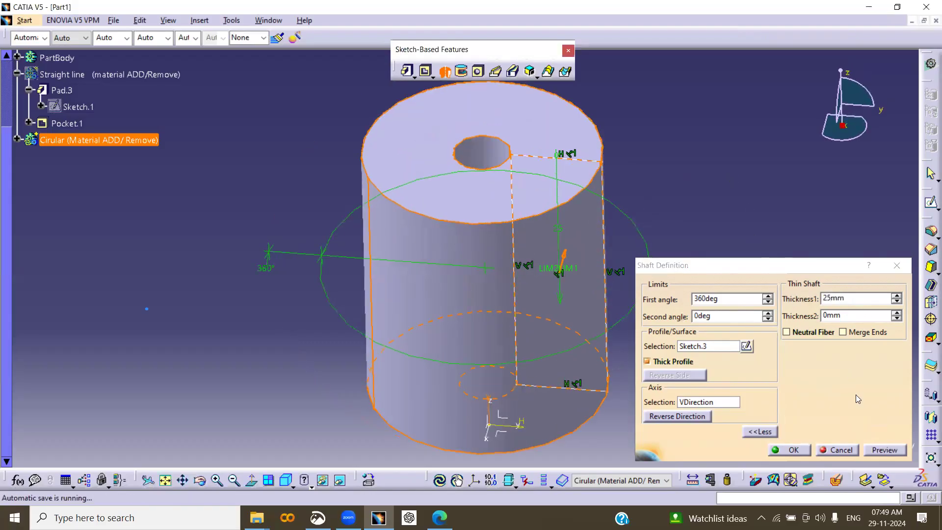
{"action": "left_click", "coordinate": [877, 450]}
{"action": "left_click", "coordinate": [789, 449]}
{"action": "middle_click_drag", "start_coordinate": [572, 273], "coordinate": [645, 289]}
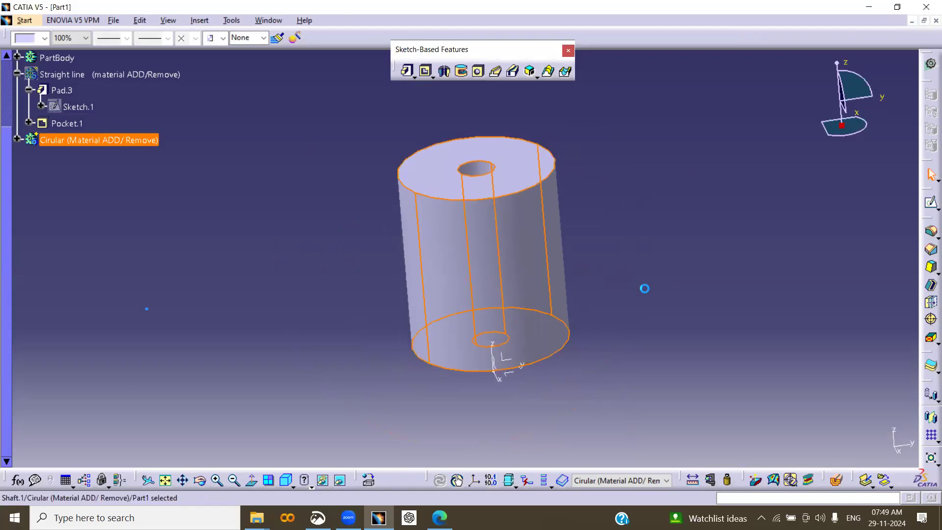
{"action": "left_click", "coordinate": [645, 289]}
- Clip the shaft with a temporary 3D section plane to examine its interior, and turn the section off
{"action": "left_click", "coordinate": [838, 482]}
{"action": "middle_click_drag", "start_coordinate": [553, 313], "coordinate": [525, 302]}
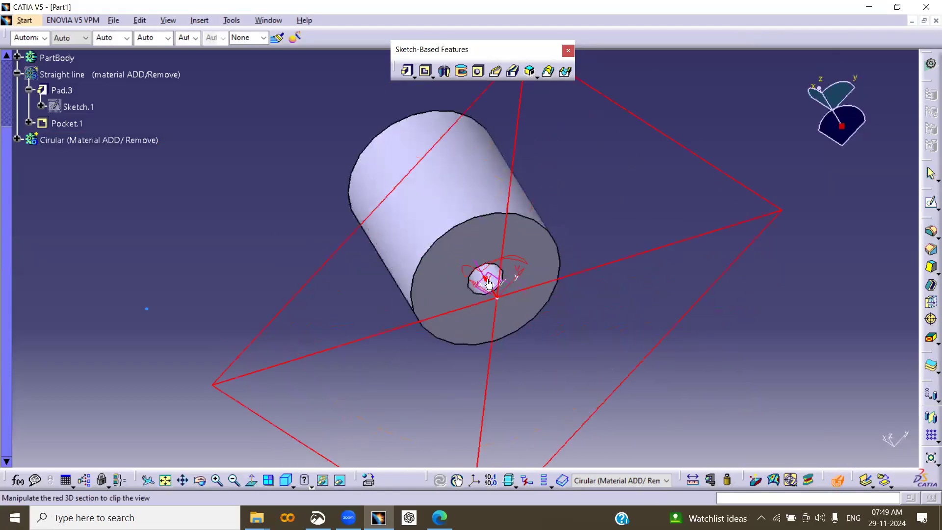
{"action": "left_click_drag", "start_coordinate": [486, 280], "coordinate": [368, 183]}
{"action": "middle_click_drag", "start_coordinate": [569, 244], "coordinate": [557, 370]}
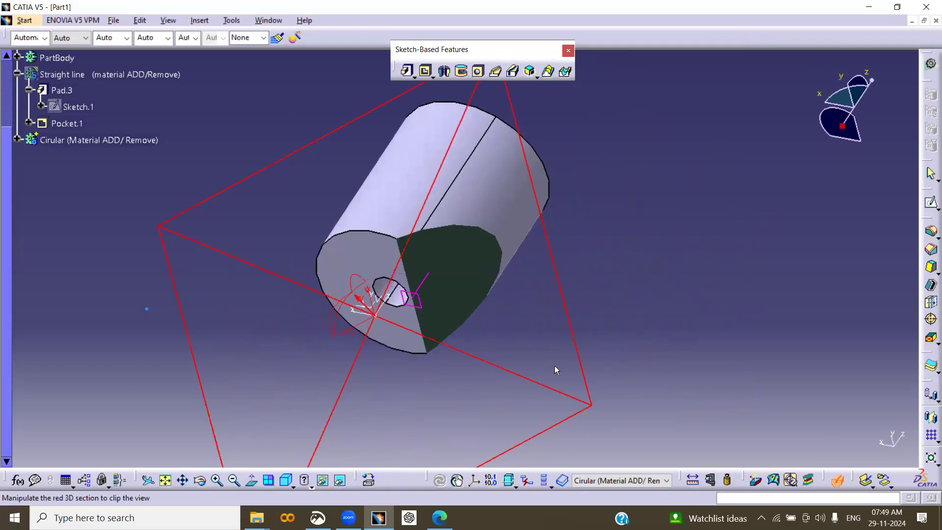
{"action": "left_click", "coordinate": [837, 482]}
{"action": "middle_click_drag", "start_coordinate": [527, 319], "coordinate": [692, 271]}
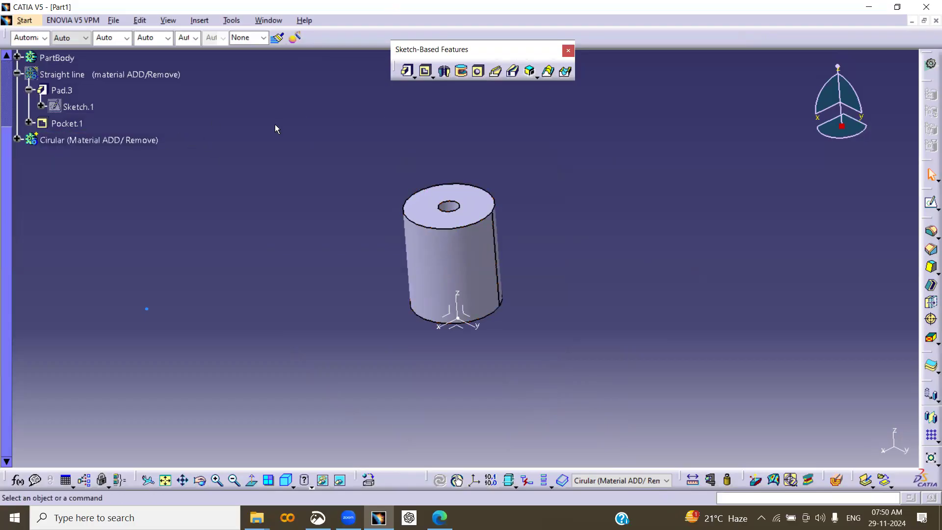
- Open the Groove definition to examine its angle limits, profile and axis settings, and cancel it
{"action": "left_click", "coordinate": [463, 75]}
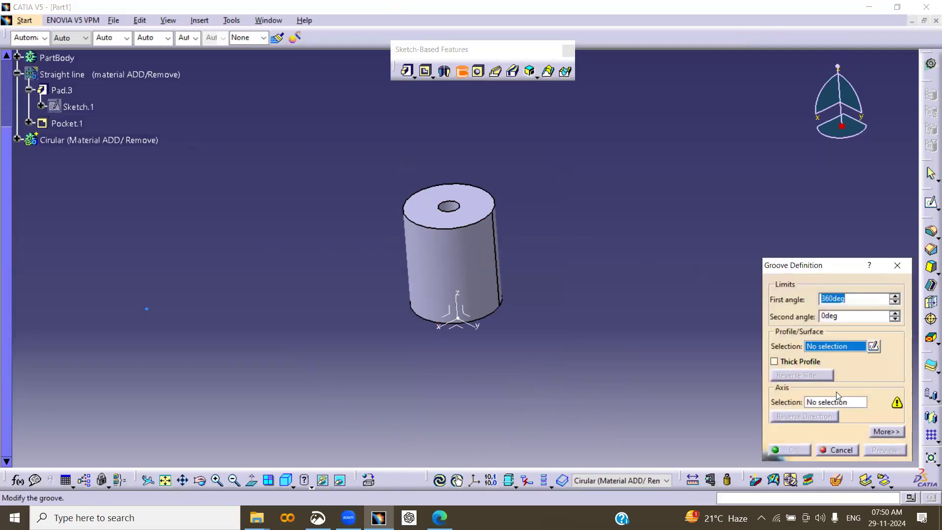
{"action": "left_click", "coordinate": [845, 449]}
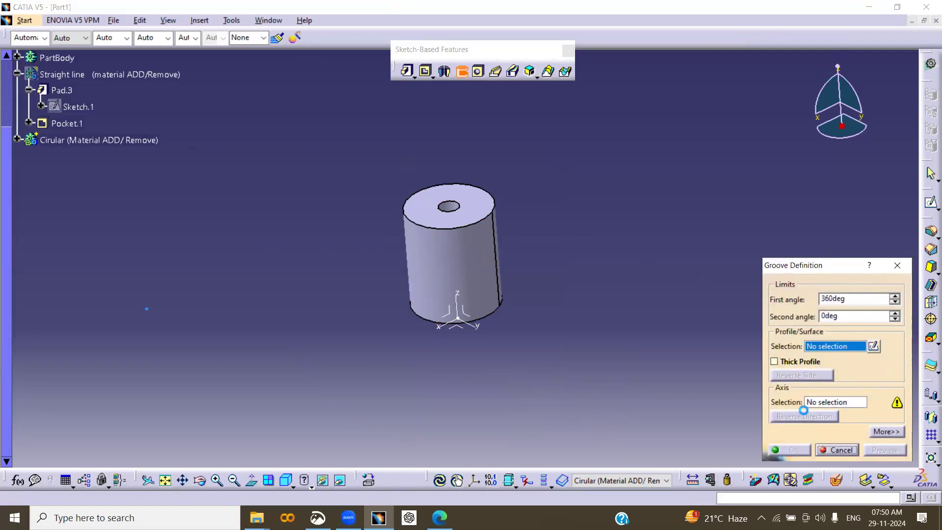
- Sketch a closed C-shaped profile overlapping the cylinder's outer wall on the yz plane, with its upper edge about 15.5 mm long, and exit the sketch
{"action": "left_click", "coordinate": [465, 314]}
{"action": "left_click", "coordinate": [929, 207]}
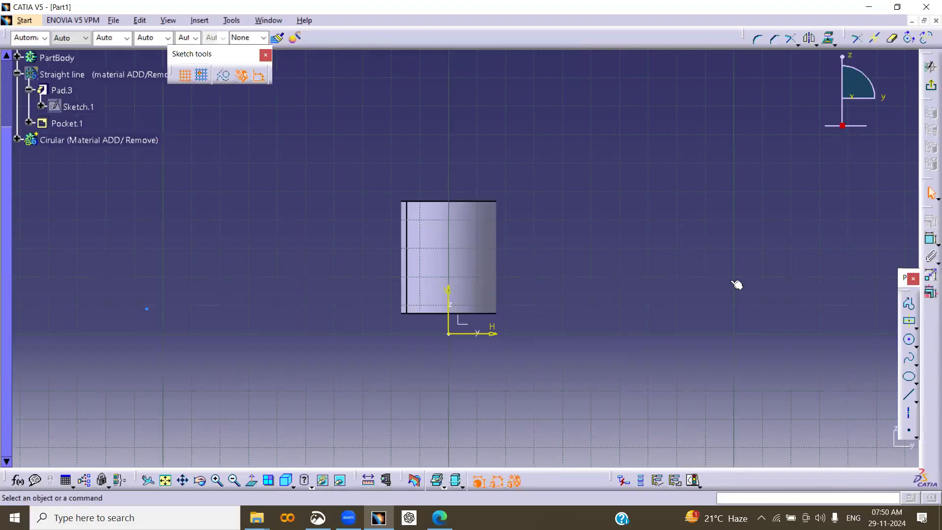
{"action": "left_click", "coordinate": [909, 305]}
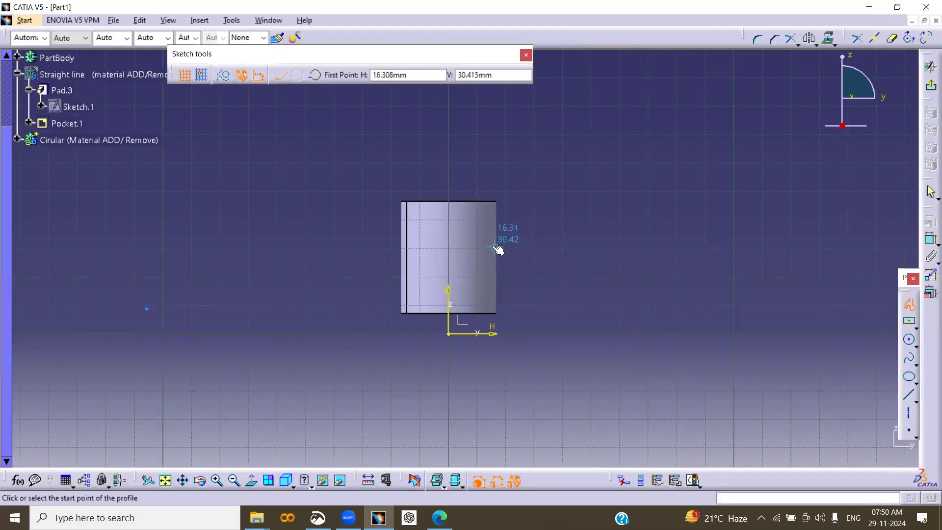
{"action": "left_click", "coordinate": [518, 225]}
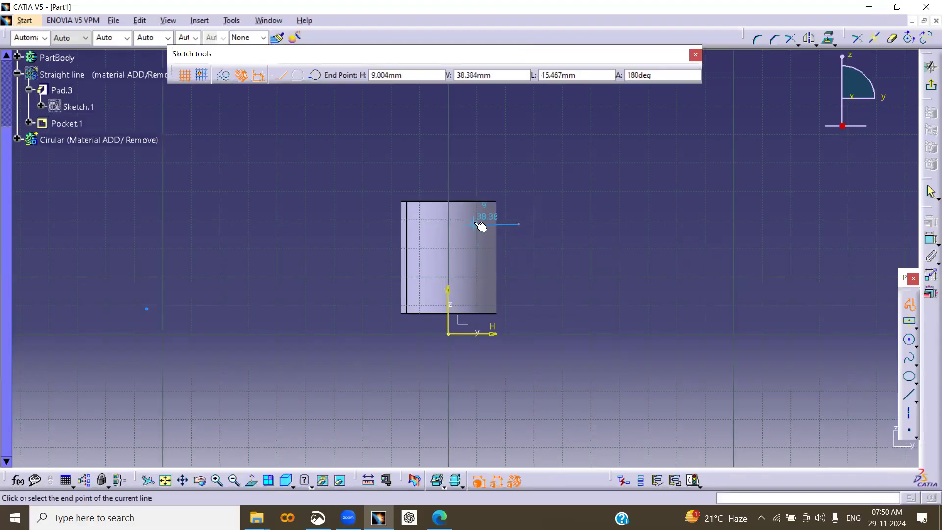
{"action": "left_click", "coordinate": [475, 225]}
{"action": "left_click", "coordinate": [474, 255]}
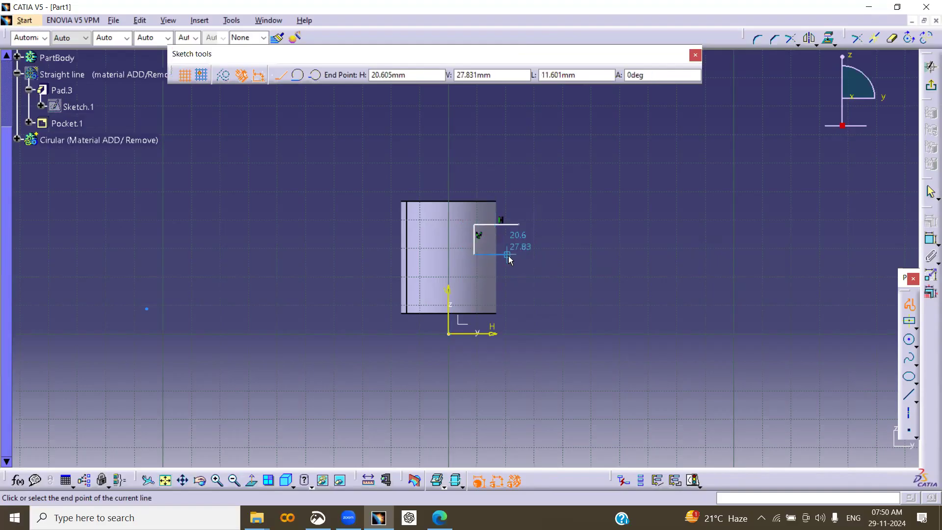
{"action": "left_click", "coordinate": [508, 255]}
{"action": "left_click", "coordinate": [507, 283]}
{"action": "left_click", "coordinate": [475, 283]}
{"action": "left_click", "coordinate": [474, 321]}
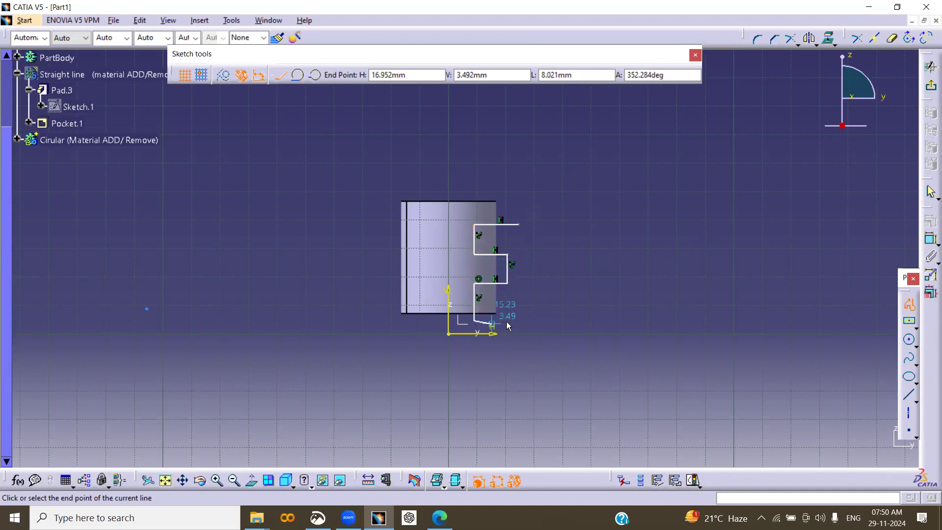
{"action": "double_click", "coordinate": [515, 322]}
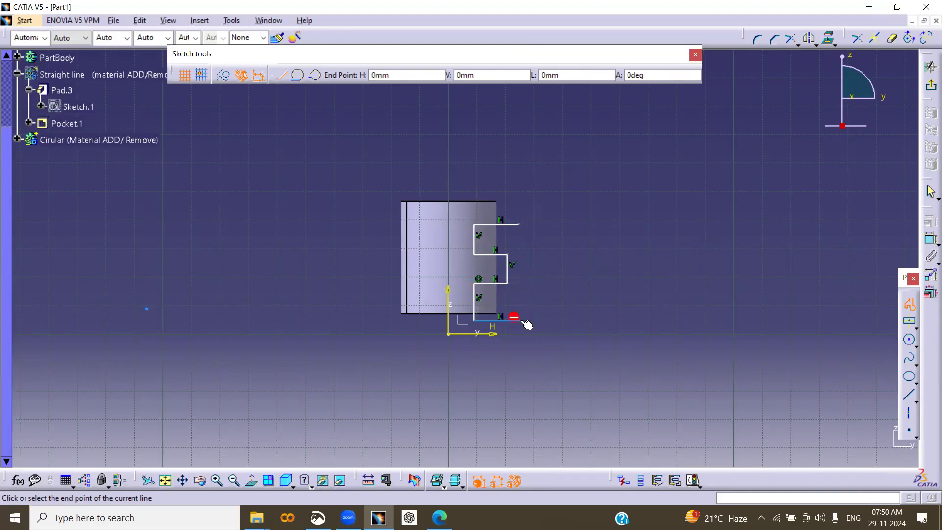
{"action": "left_click", "coordinate": [522, 226]}
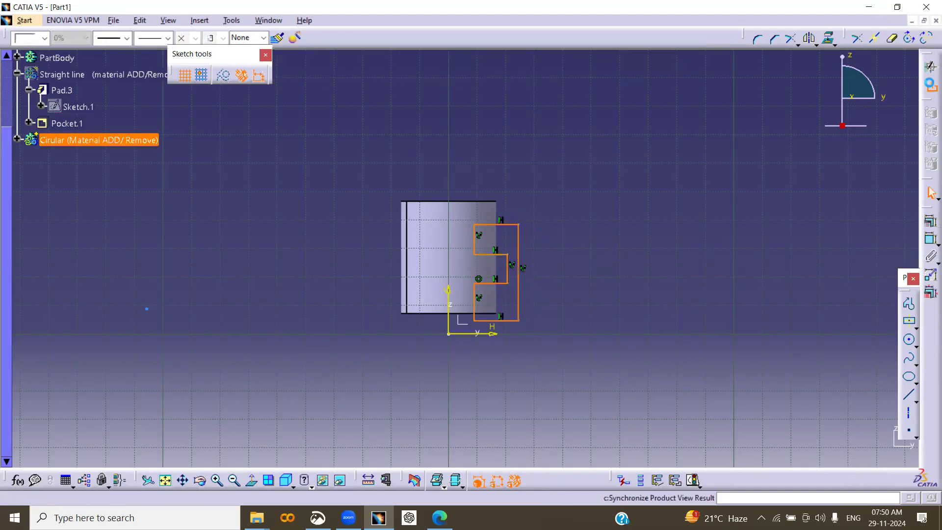
{"action": "left_click", "coordinate": [930, 83]}
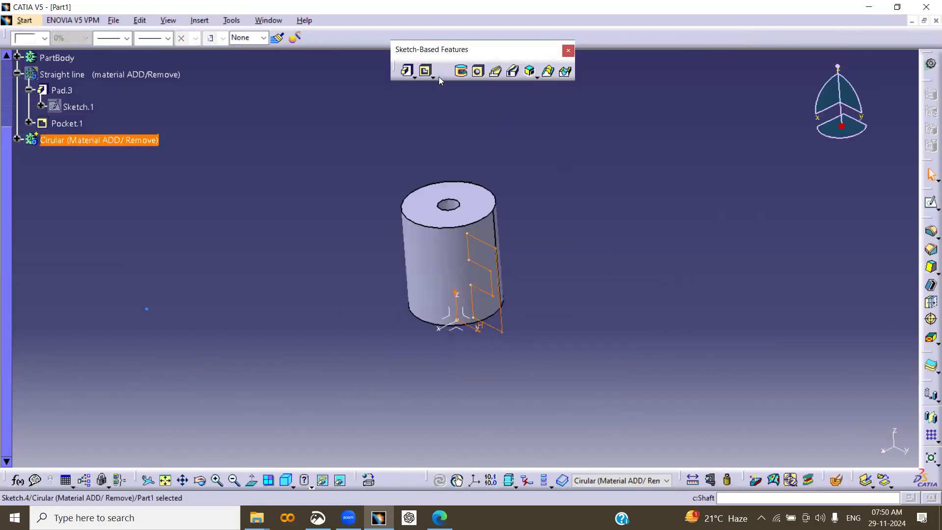
- Groove the cylinder with the C-shaped sketch through 360 degrees about the sketch's vertical axis, previewing the cut before accepting it
{"action": "left_click", "coordinate": [464, 72]}
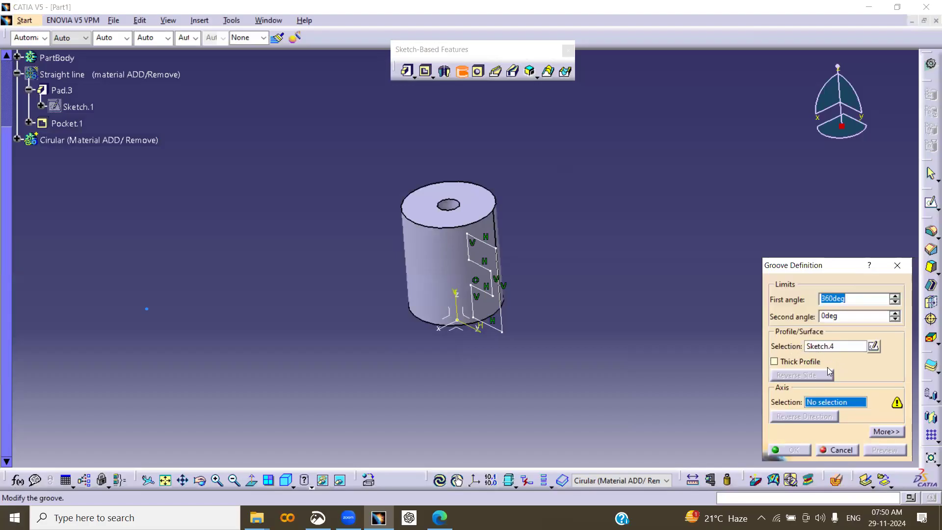
{"action": "left_click", "coordinate": [463, 311]}
{"action": "left_click", "coordinate": [890, 451]}
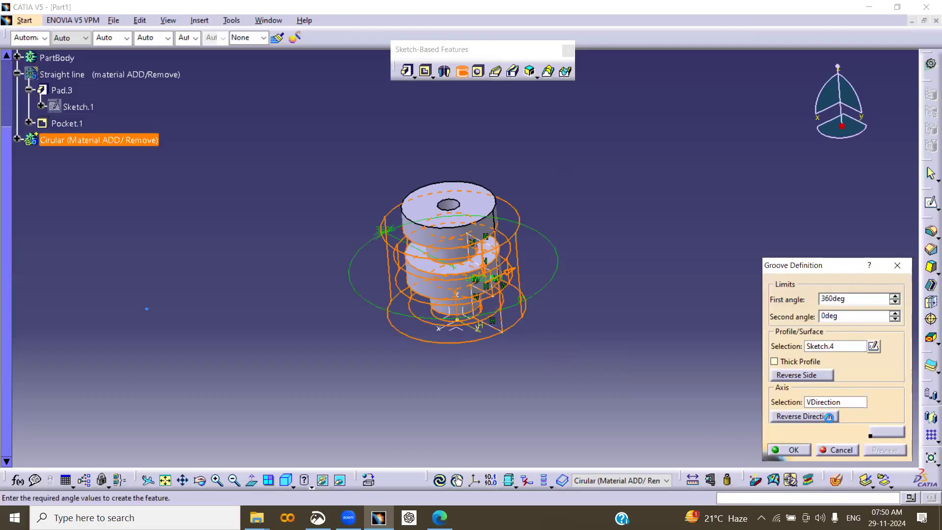
{"action": "middle_click_drag", "start_coordinate": [570, 338], "coordinate": [604, 358]}
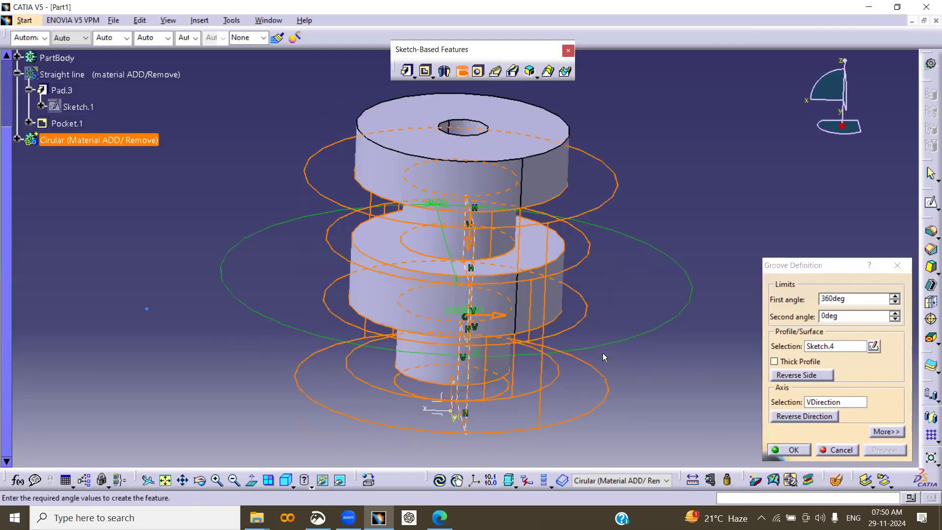
{"action": "left_click", "coordinate": [794, 450]}
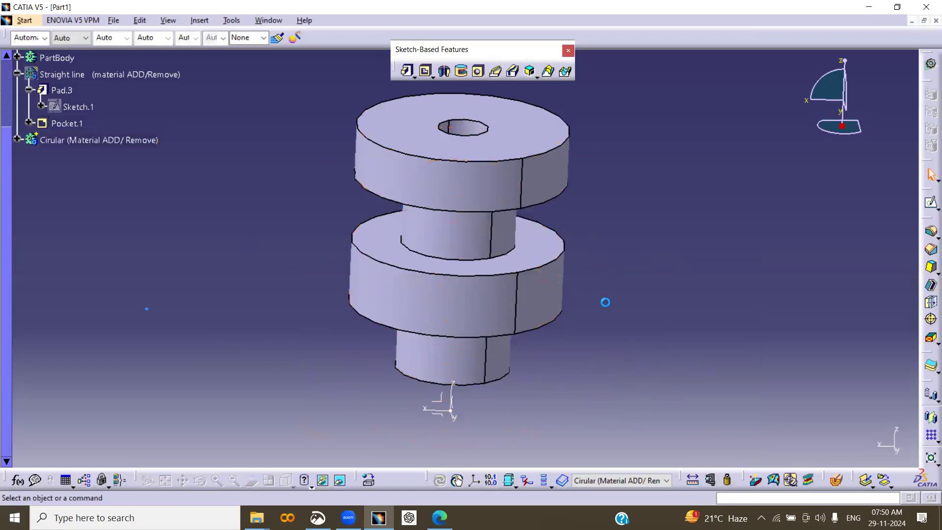
{"action": "middle_click_drag", "start_coordinate": [549, 326], "coordinate": [575, 324]}
{"action": "left_click", "coordinate": [681, 333]}
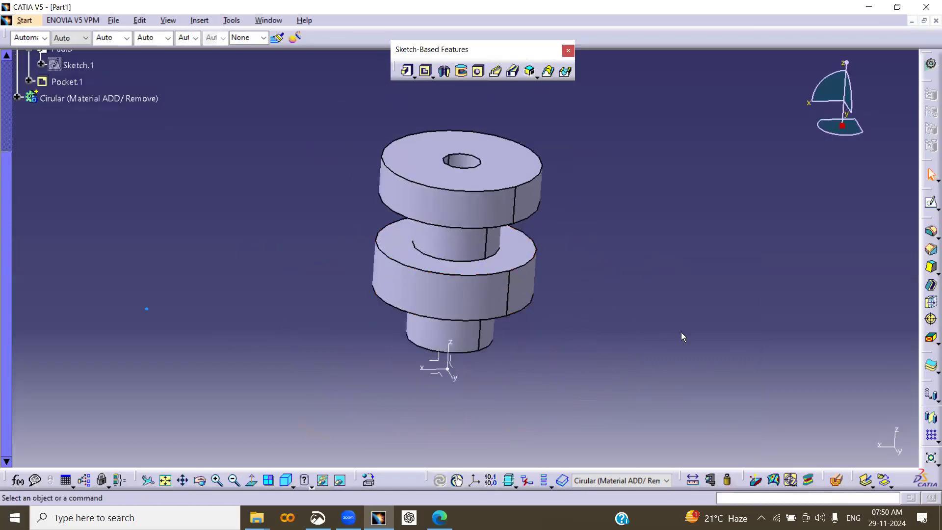